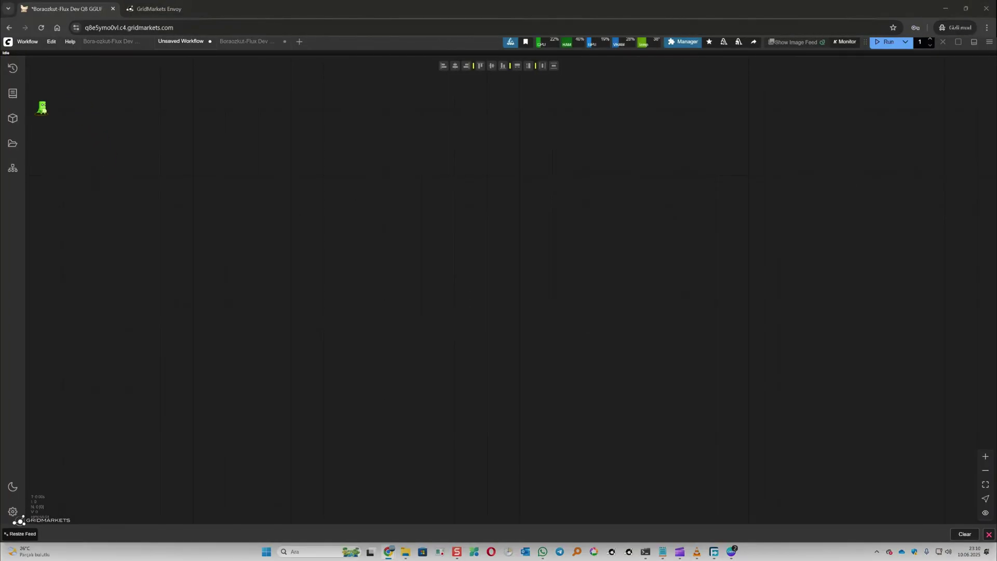
# Load the saved Flux ControlNet workflow JSON from the Downloads folder.
pyautogui.click(35, 43)
pyautogui.click(35, 70)
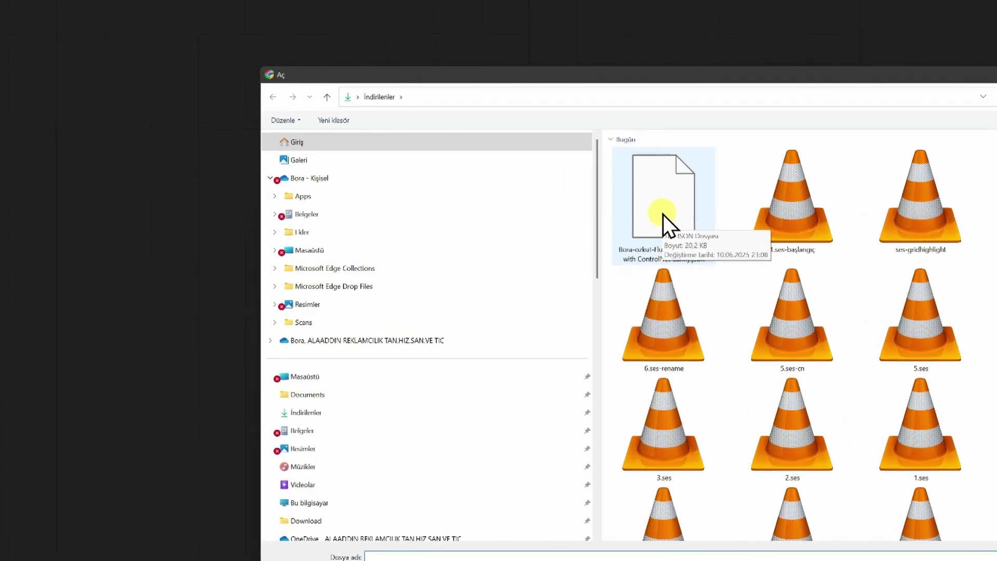
pyautogui.doubleClick(663, 213)
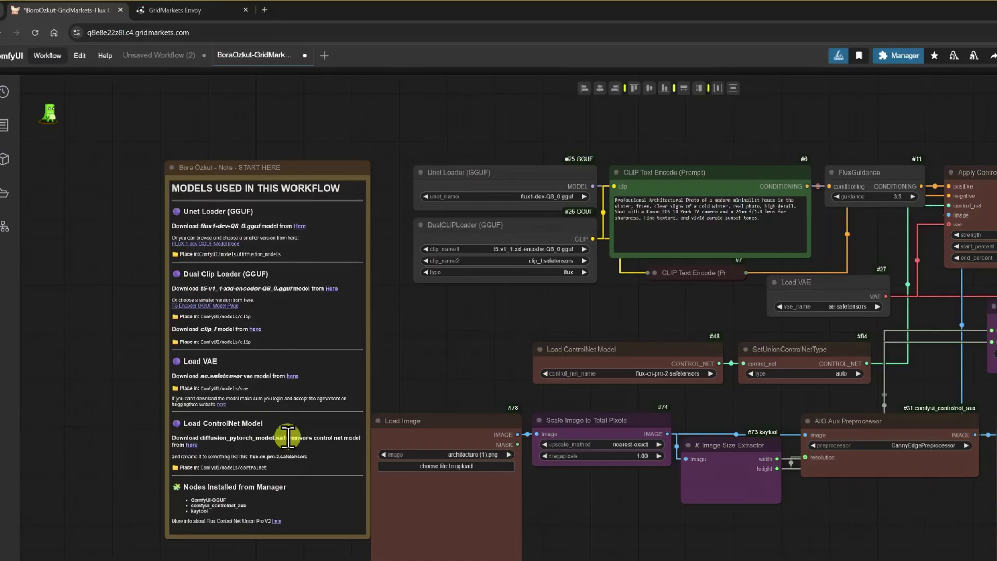
# Scroll the canvas to view the Load Image node holding the white modern house photo.
pyautogui.scroll(-1, 273, 551)
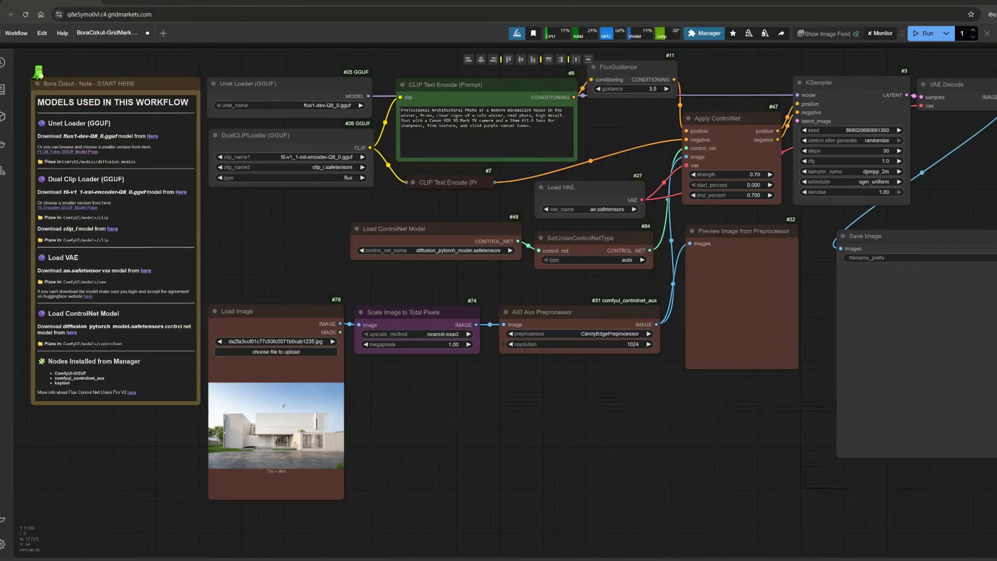
# In the Model Manager, confirm the flux1-dev-q8 model is installed.
pyautogui.click(706, 41)
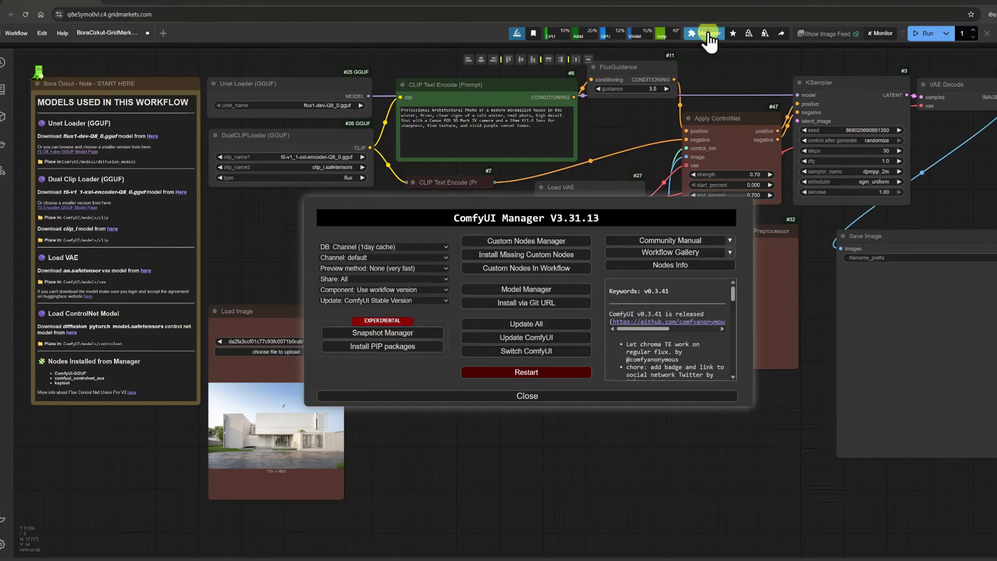
pyautogui.click(530, 290)
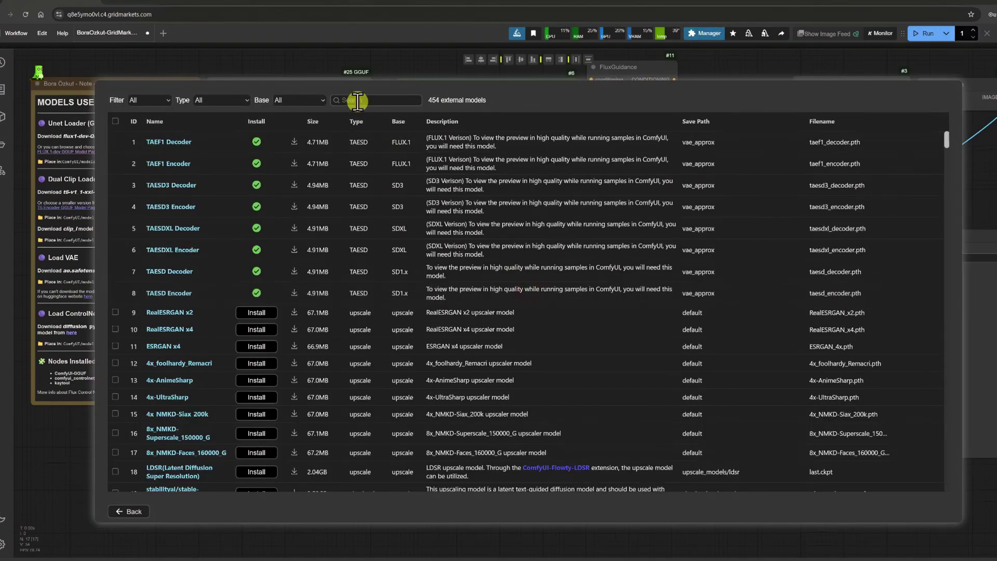
pyautogui.click(358, 100)
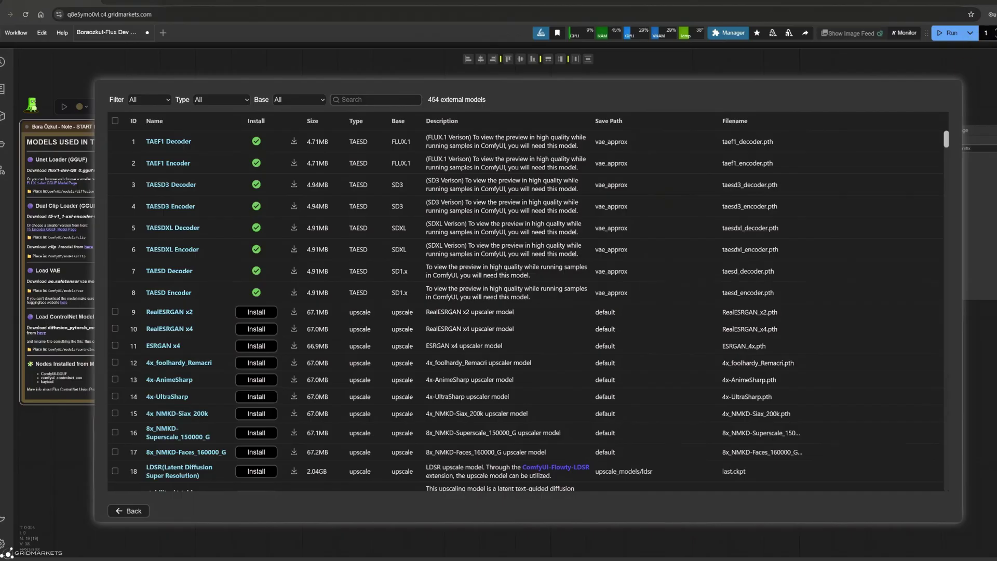
pyautogui.click(346, 98)
pyautogui.write('flux1-dev-q8')
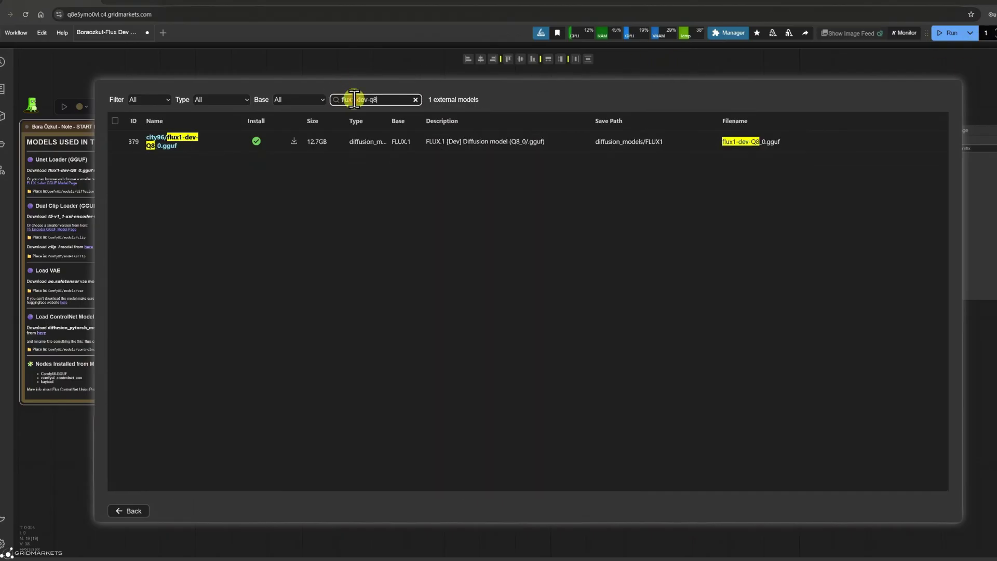
pyautogui.click(256, 142)
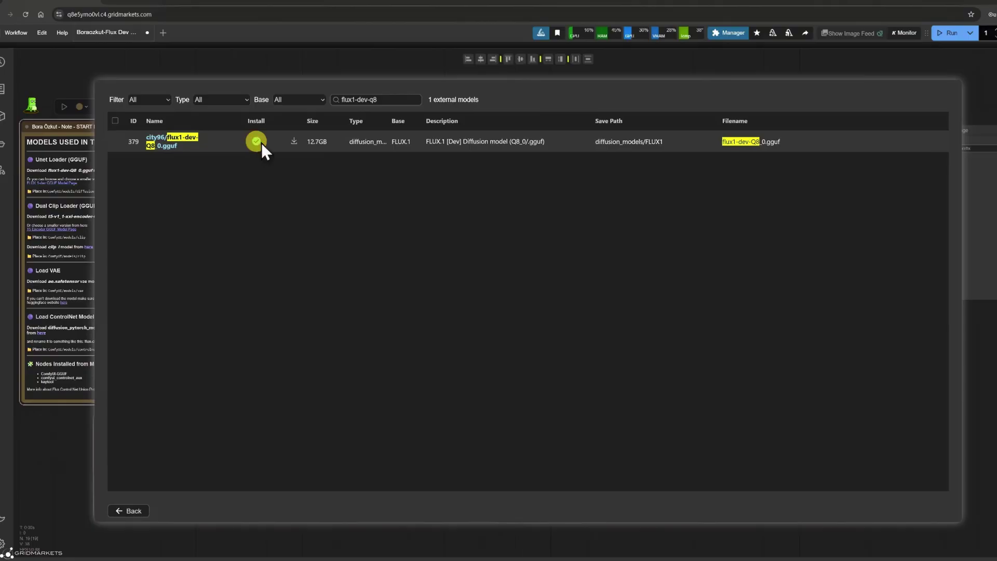
# Search t5-v1_1-xxl and confirm the Q8 T5 encoder is installed.
pyautogui.tripleClick(371, 99)
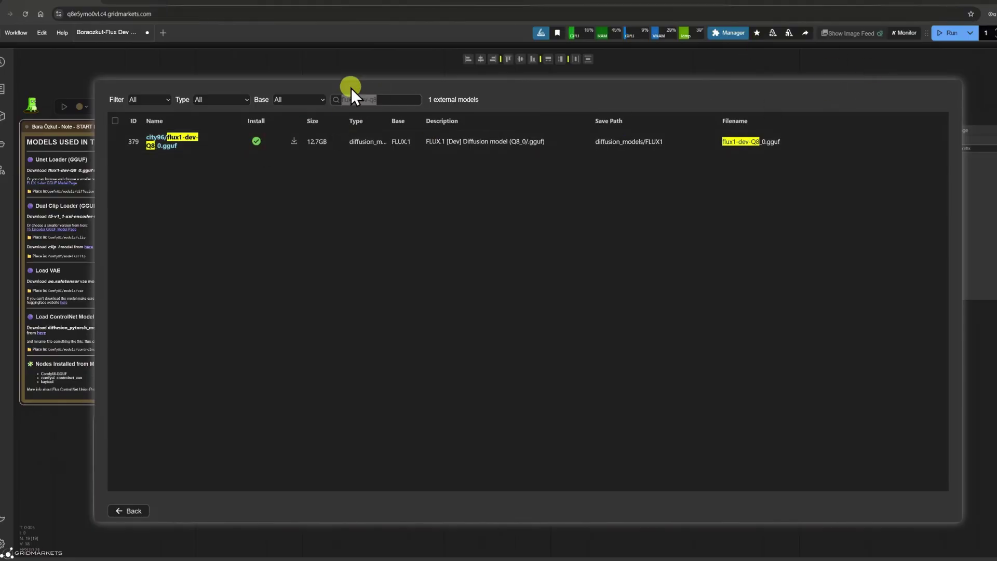
pyautogui.tripleClick(366, 99)
pyautogui.write('t5-v1_1-xxl')
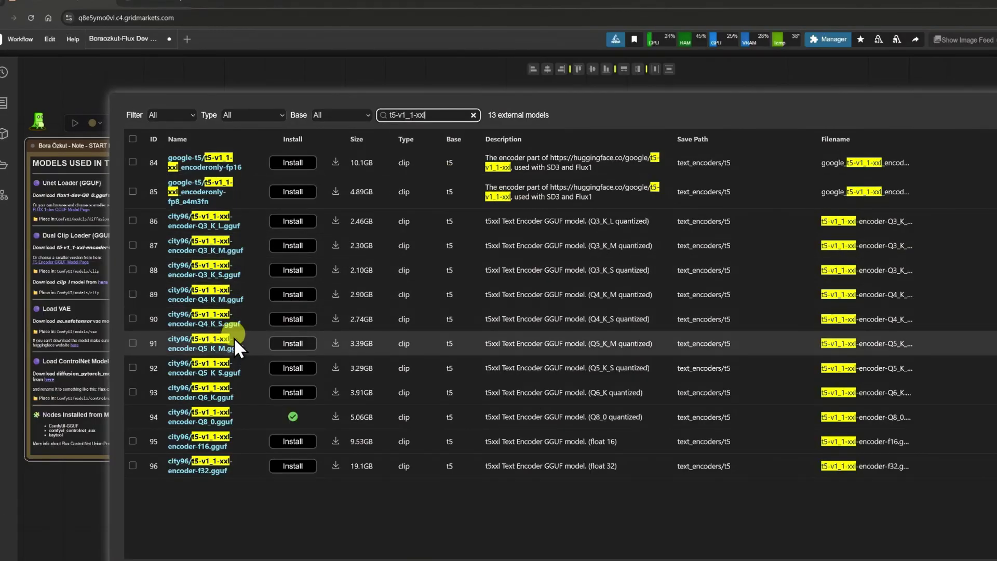
pyautogui.click(293, 415)
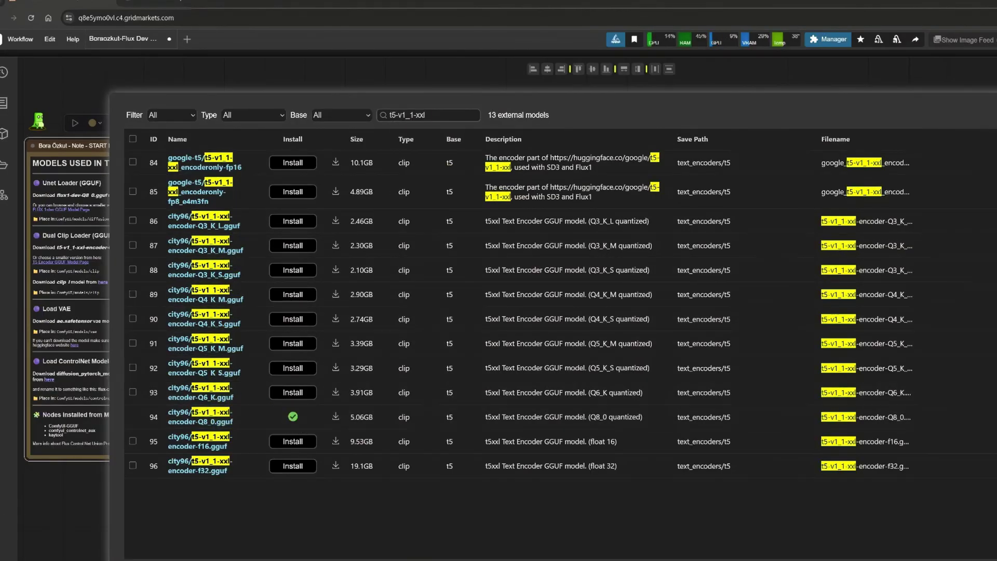
# Confirm clip_l is installed, then filter the list to ae.safetensors.
pyautogui.tripleClick(447, 115)
pyautogui.write('c')
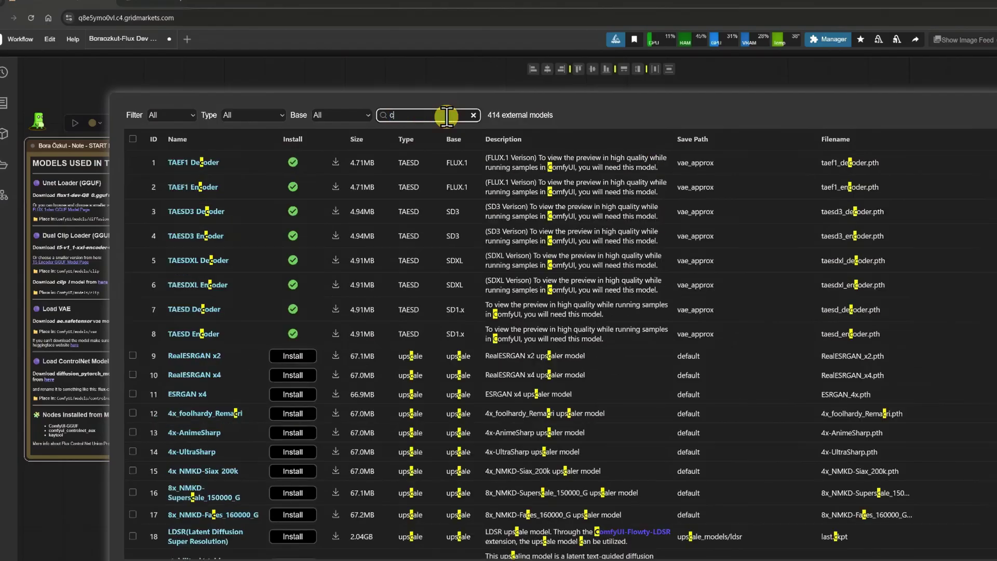
pyautogui.write('li')
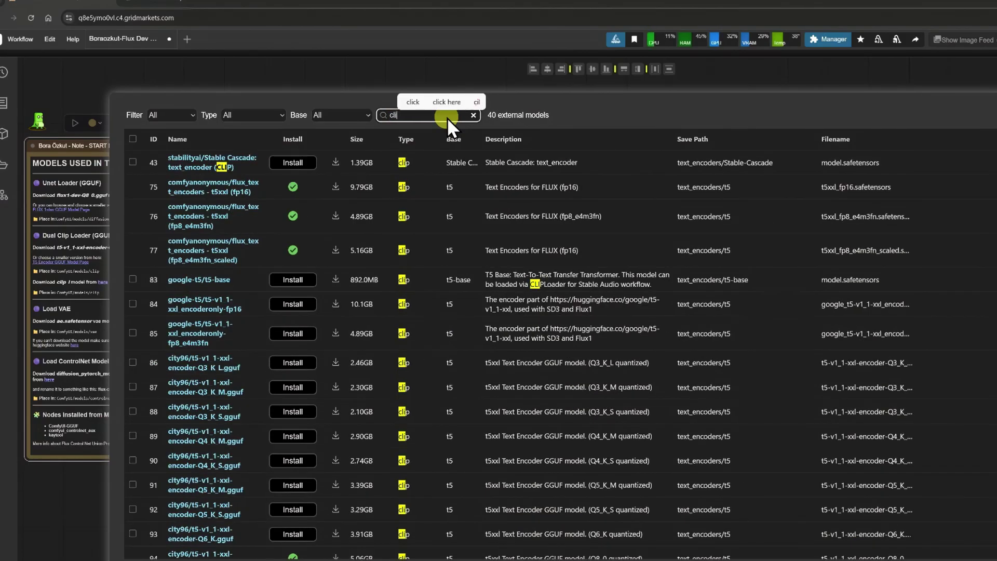
pyautogui.write('p_')
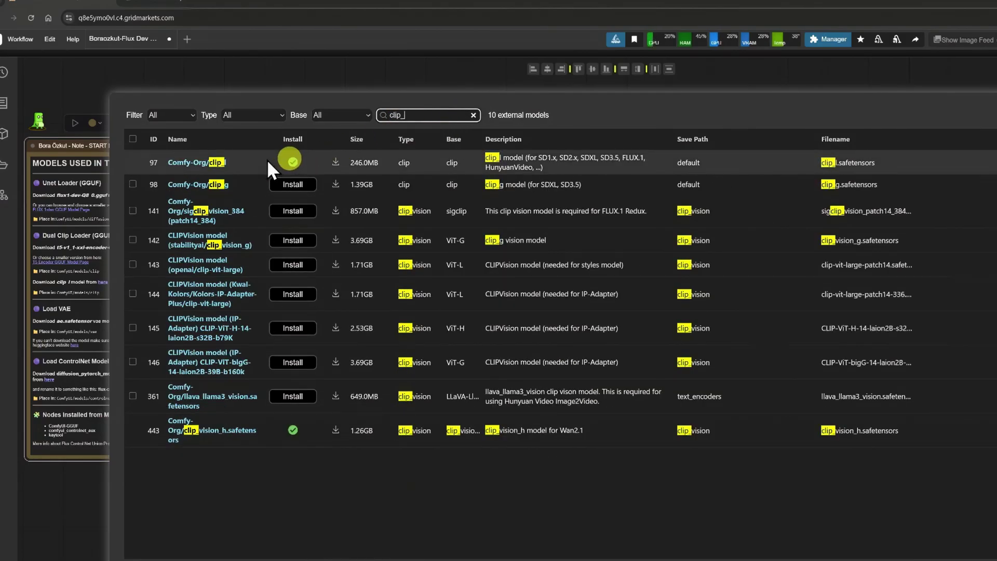
pyautogui.click(294, 163)
pyautogui.doubleClick(294, 163)
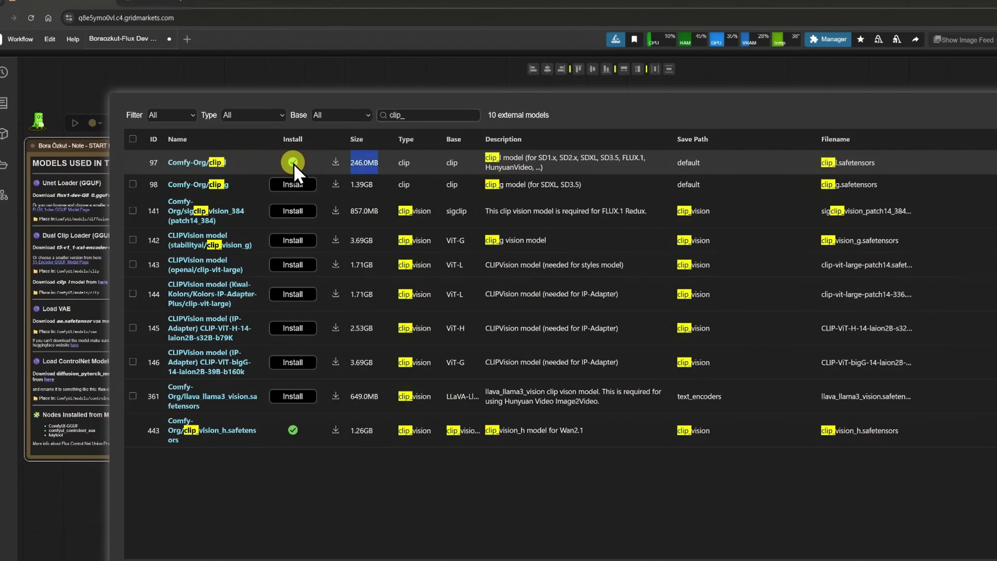
pyautogui.doubleClick(449, 114)
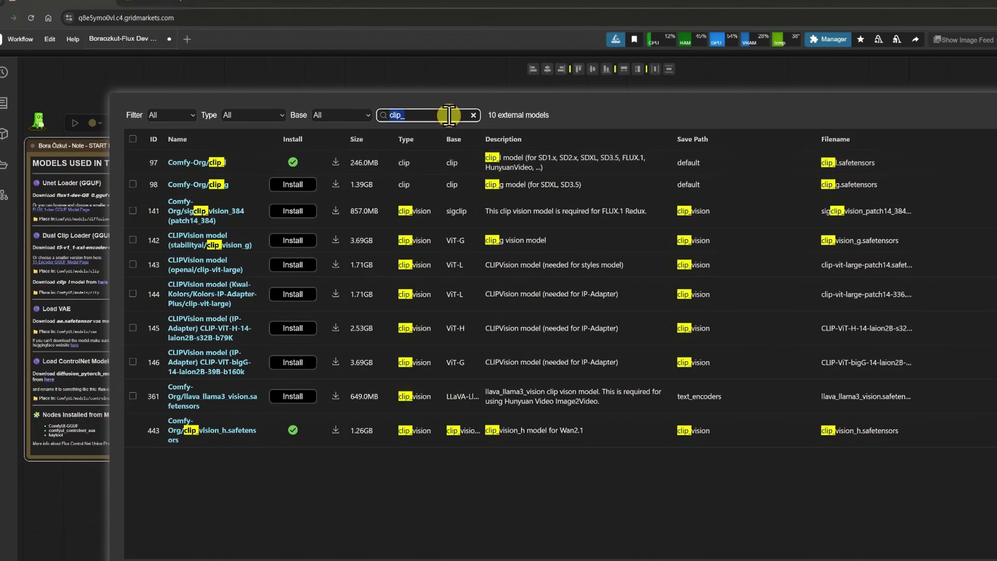
pyautogui.write('ae.')
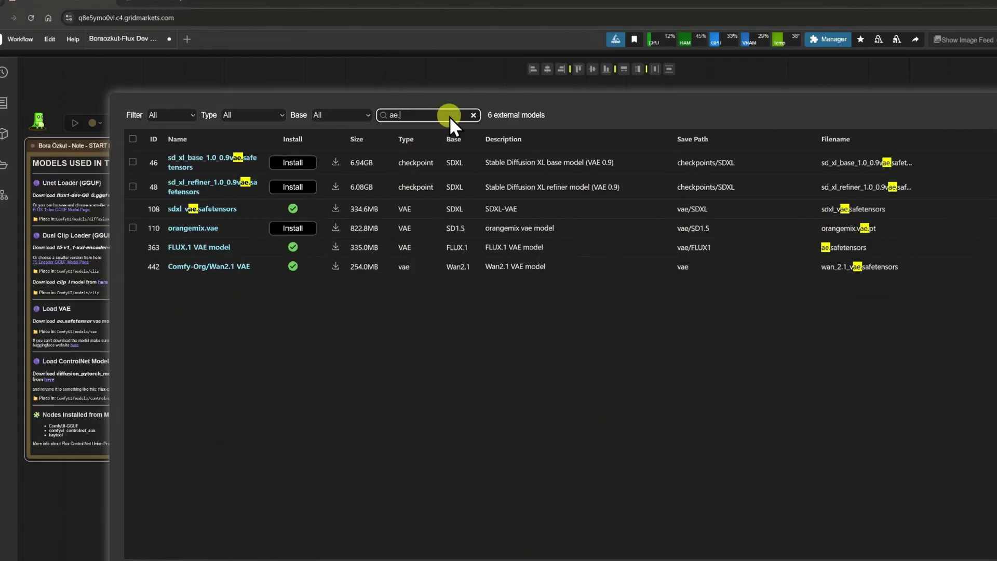
pyautogui.write('safe')
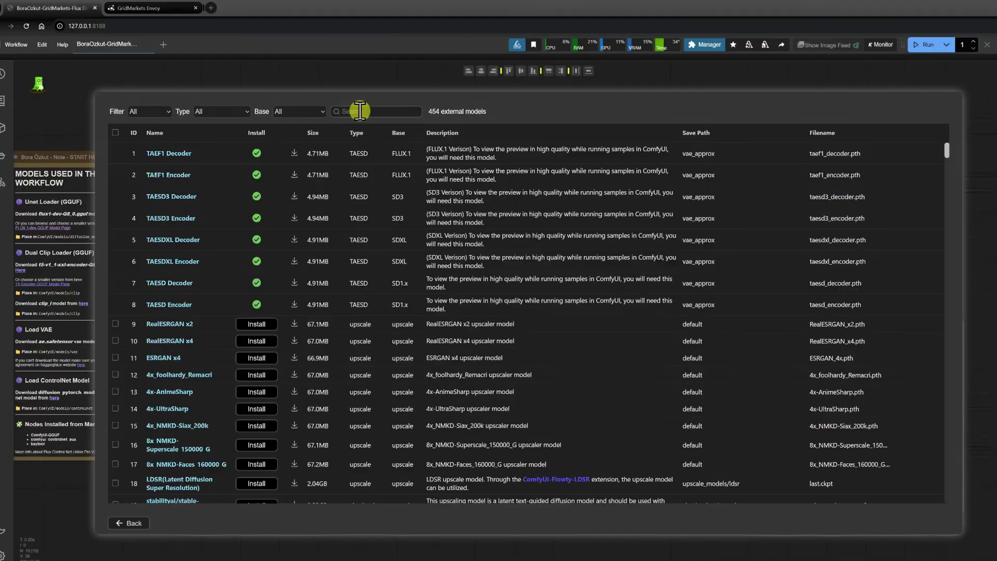
# Search diffusion_pytorch_model and confirm the Shakker-Labs ControlNet Union Pro model is installed.
pyautogui.click(360, 110)
pyautogui.write('diffusion_pytorch_model')
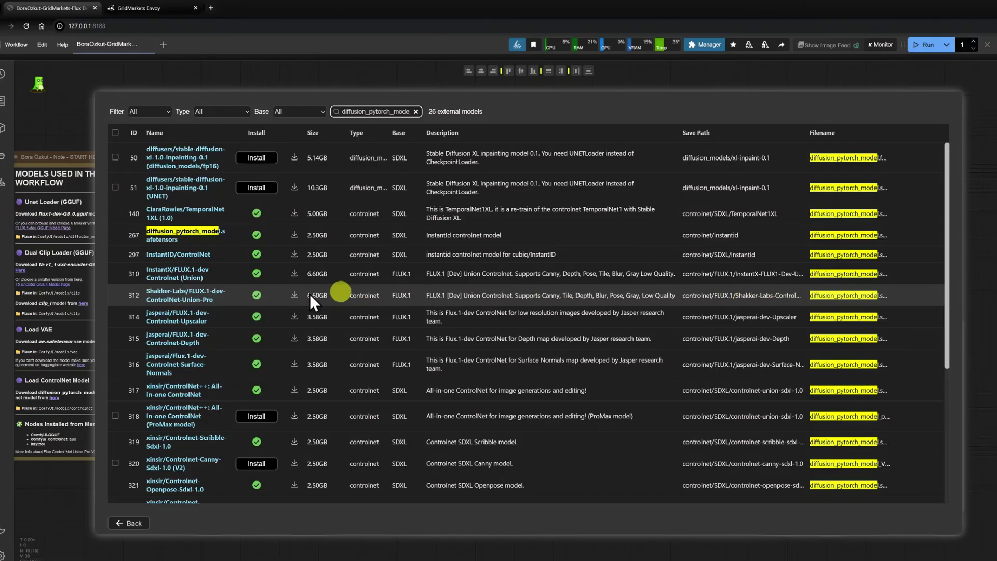
pyautogui.click(257, 296)
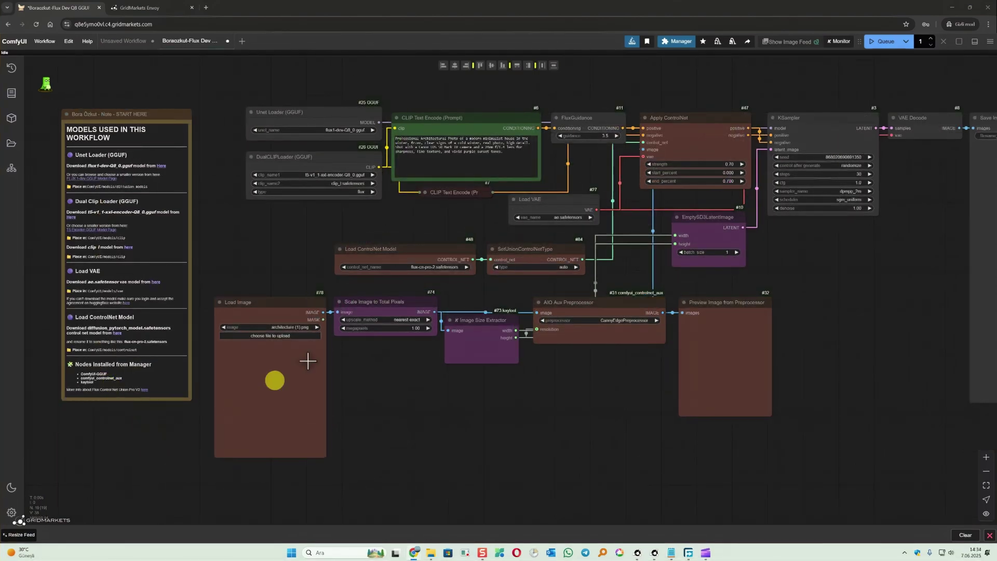
# Install the ComfyUI-GGUF custom node pack from the Custom Nodes Manager.
pyautogui.click(681, 43)
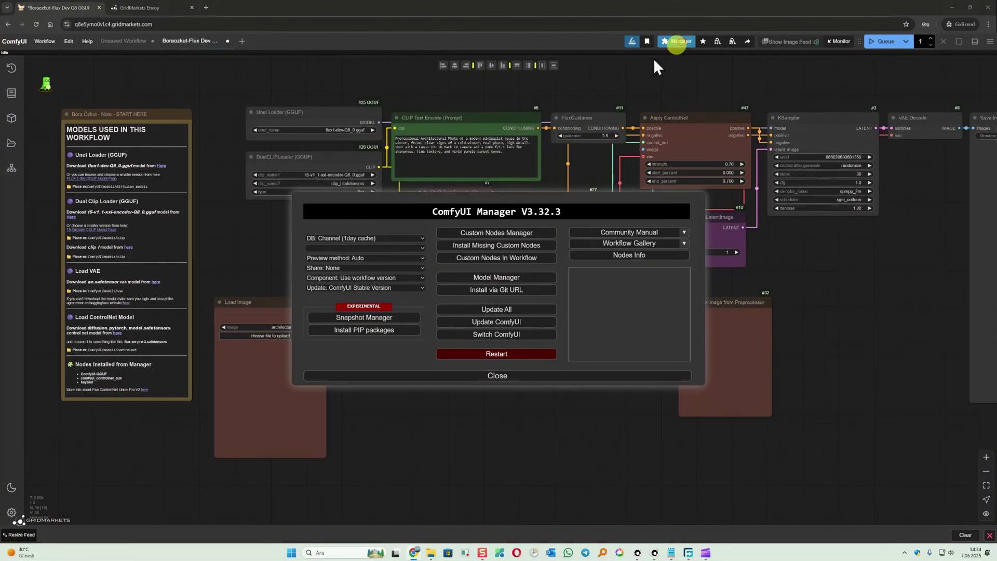
pyautogui.click(484, 235)
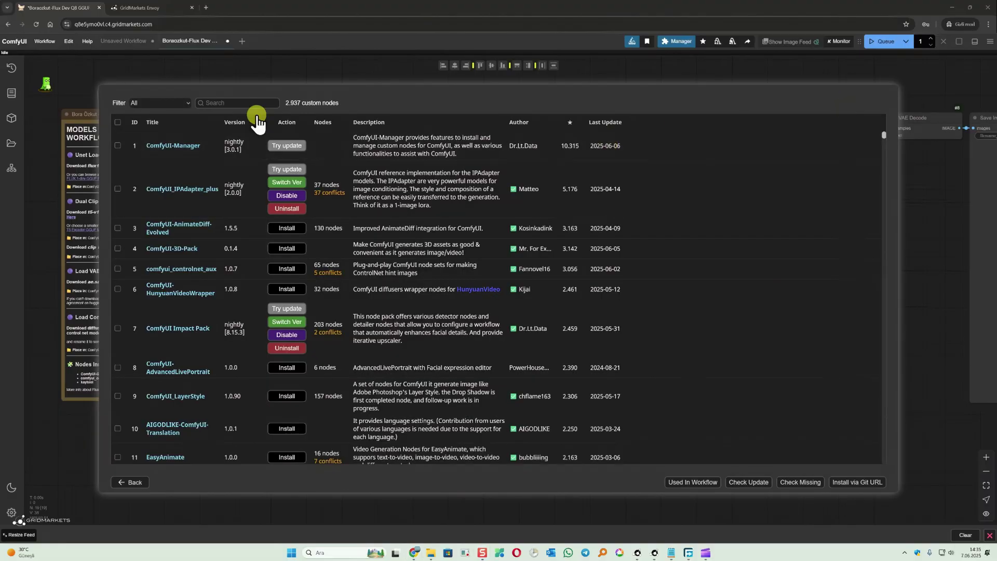
pyautogui.click(245, 103)
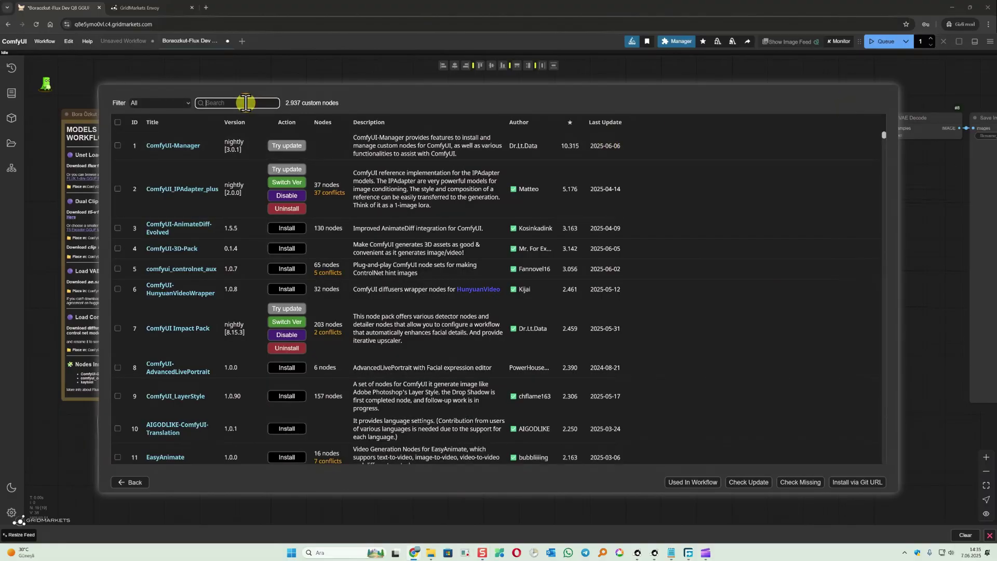
pyautogui.write('GGUF')
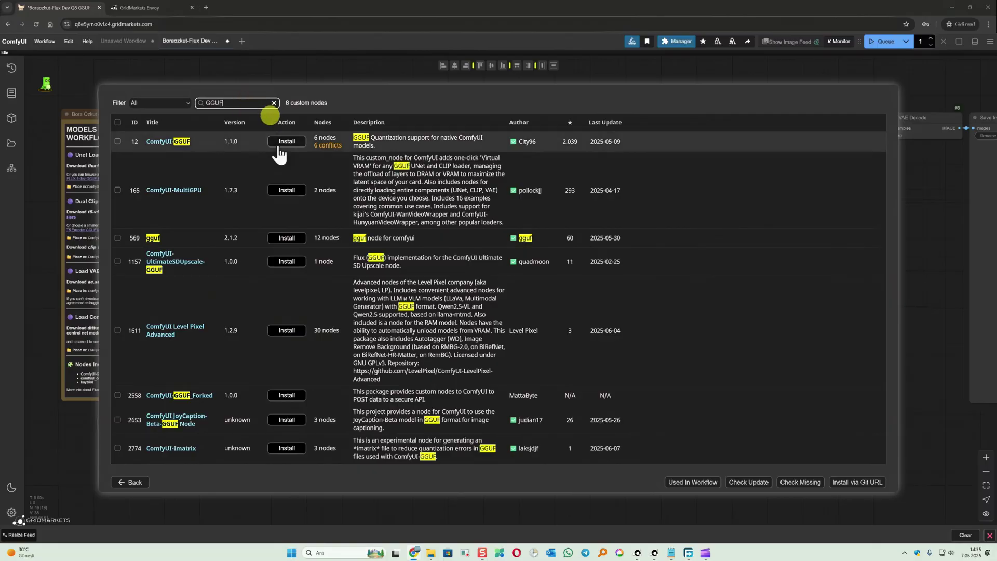
pyautogui.click(290, 141)
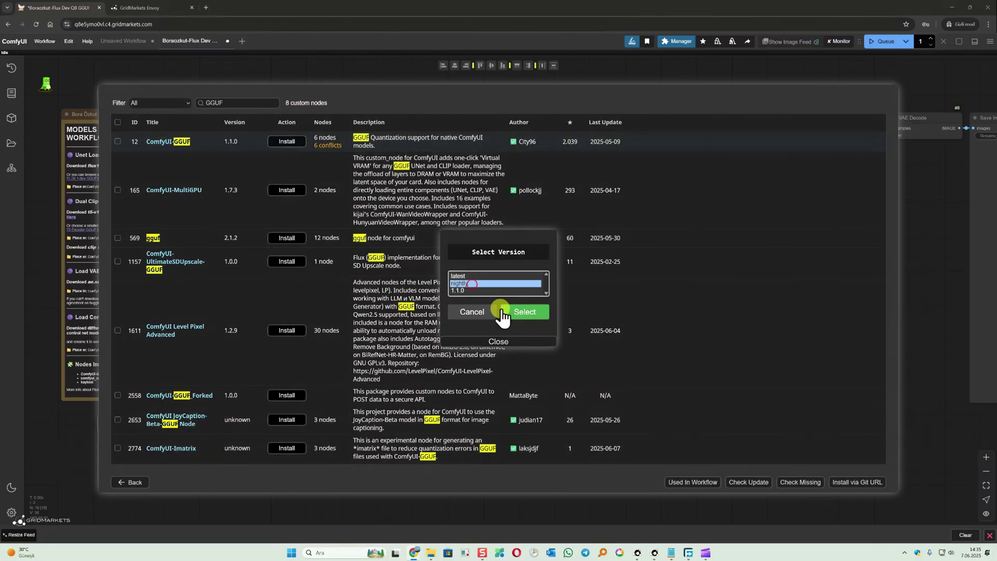
pyautogui.click(505, 310)
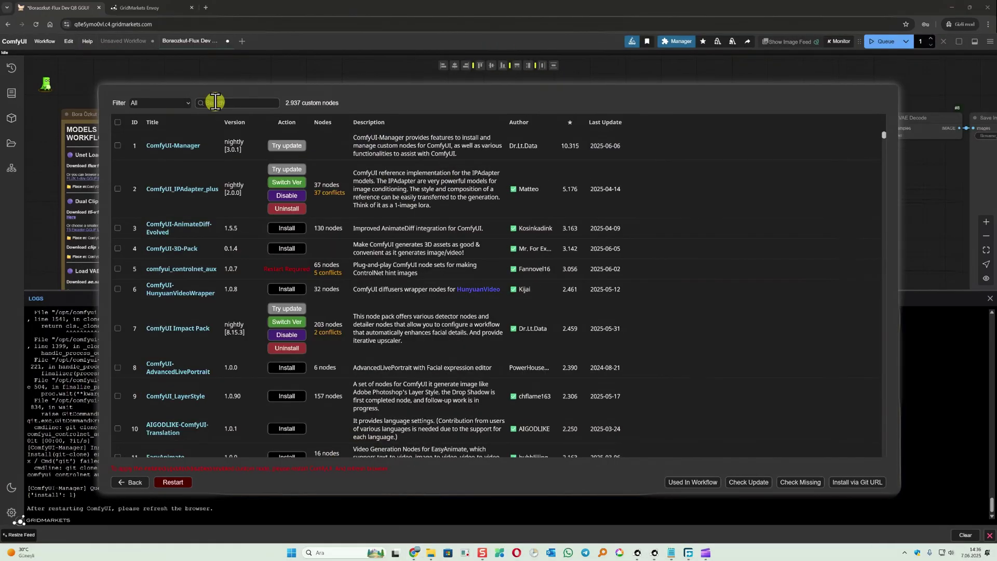
# Install the KayTool custom node pack and request a ComfyUI restart.
pyautogui.click(215, 103)
pyautogui.write('kaytoo')
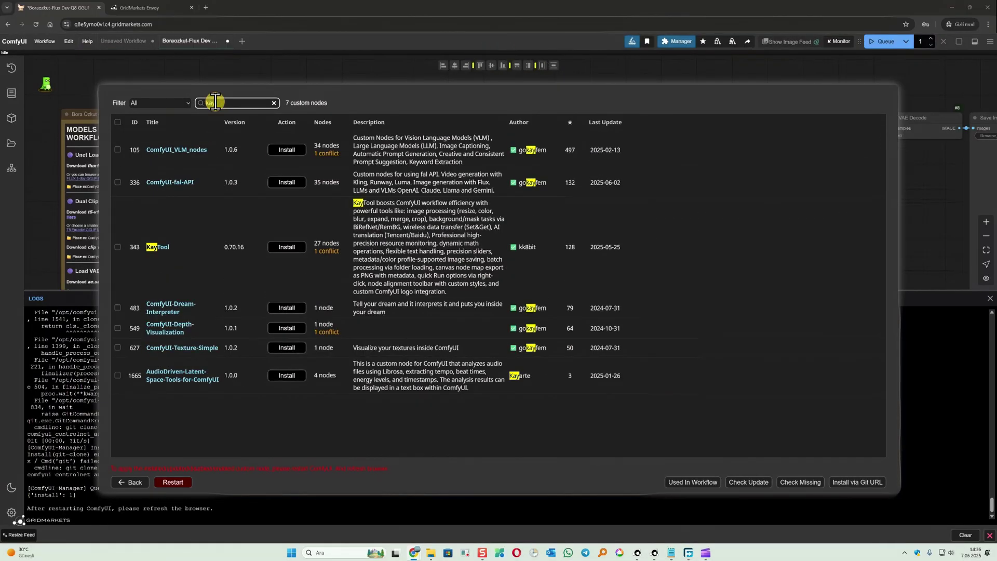
pyautogui.click(283, 181)
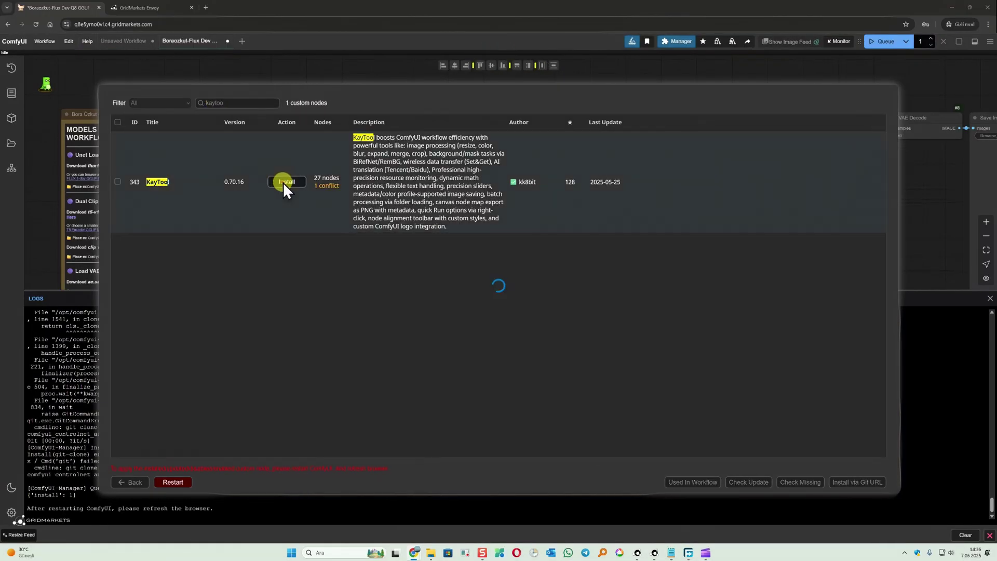
pyautogui.click(471, 285)
pyautogui.click(517, 311)
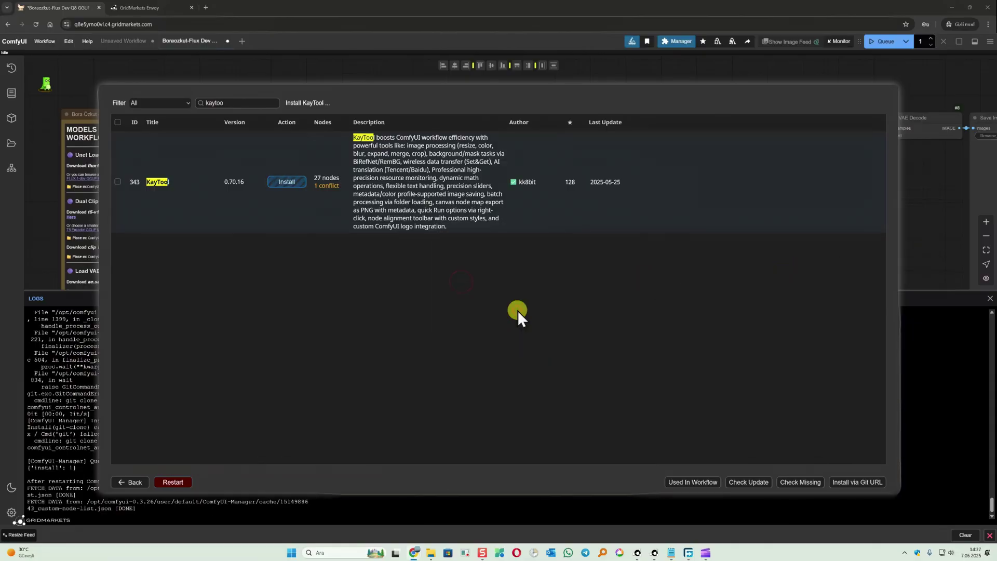
pyautogui.click(173, 482)
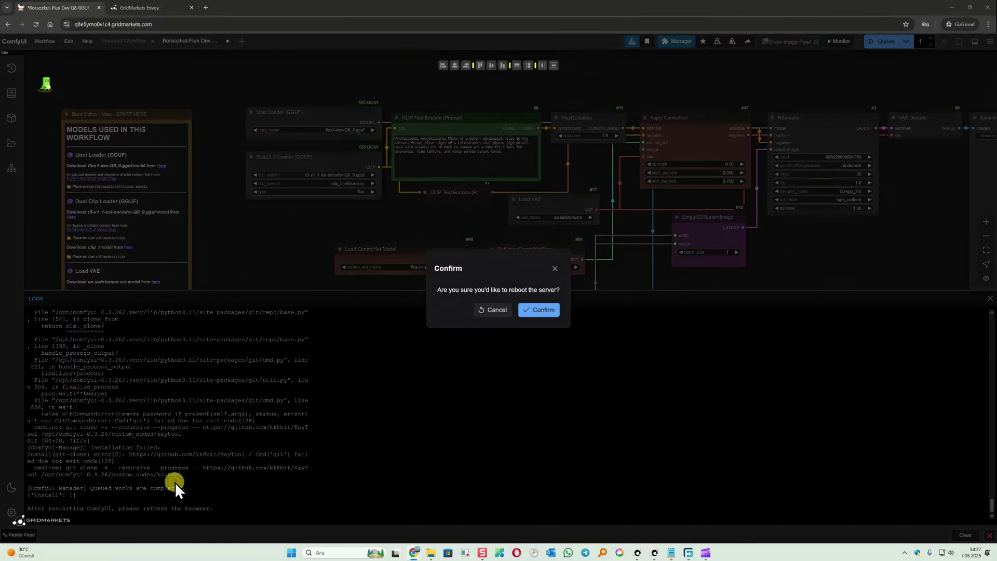
# Confirm the reboot and set DualCLIPLoader to the t5-v1_1-xxl Q8 encoder plus clip_l.safetensors.
pyautogui.click(541, 312)
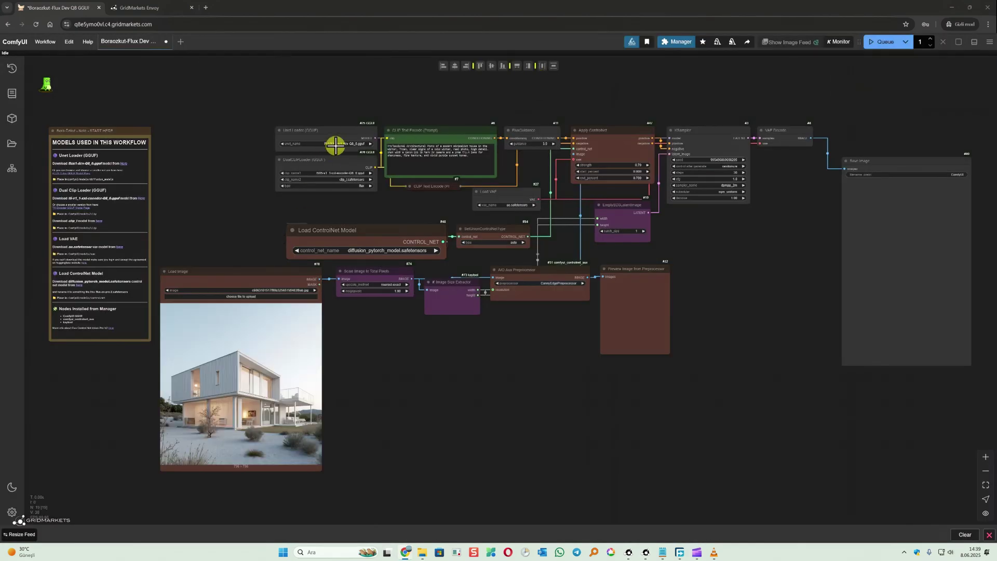
pyautogui.click(335, 145)
pyautogui.click(366, 162)
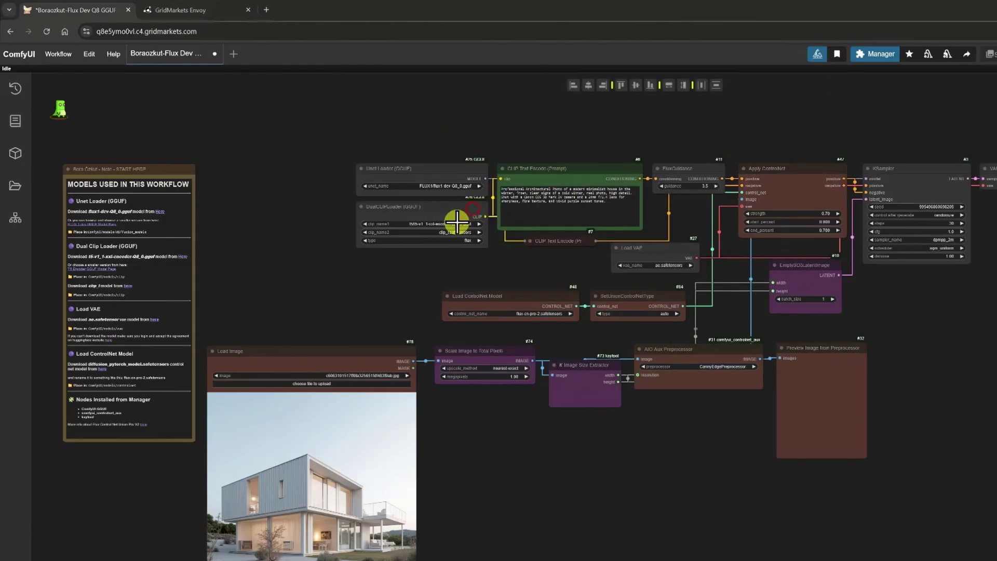
pyautogui.click(456, 223)
pyautogui.click(488, 319)
pyautogui.click(462, 232)
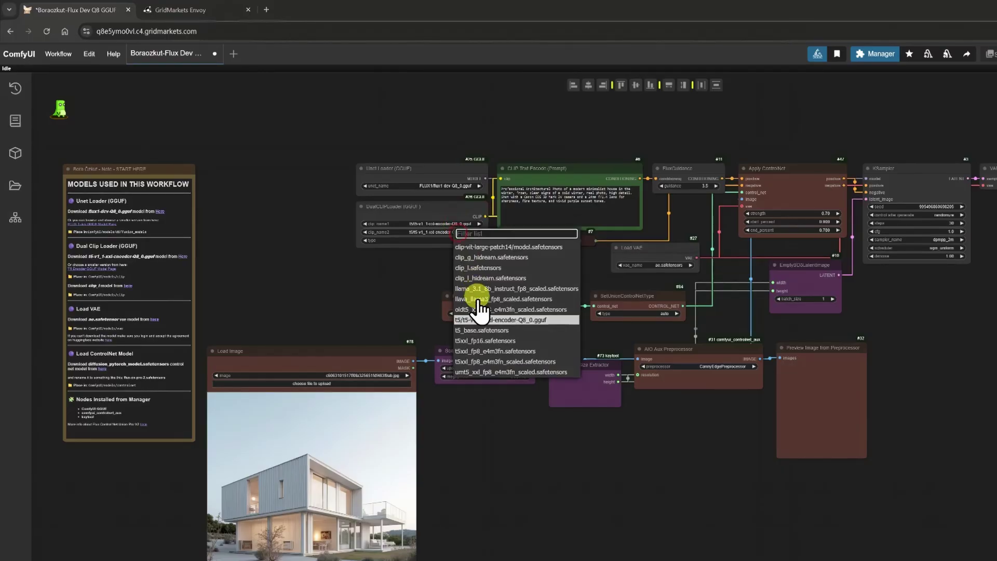
pyautogui.click(488, 268)
pyautogui.moveTo(336, 193); pyautogui.dragTo(254, 215)
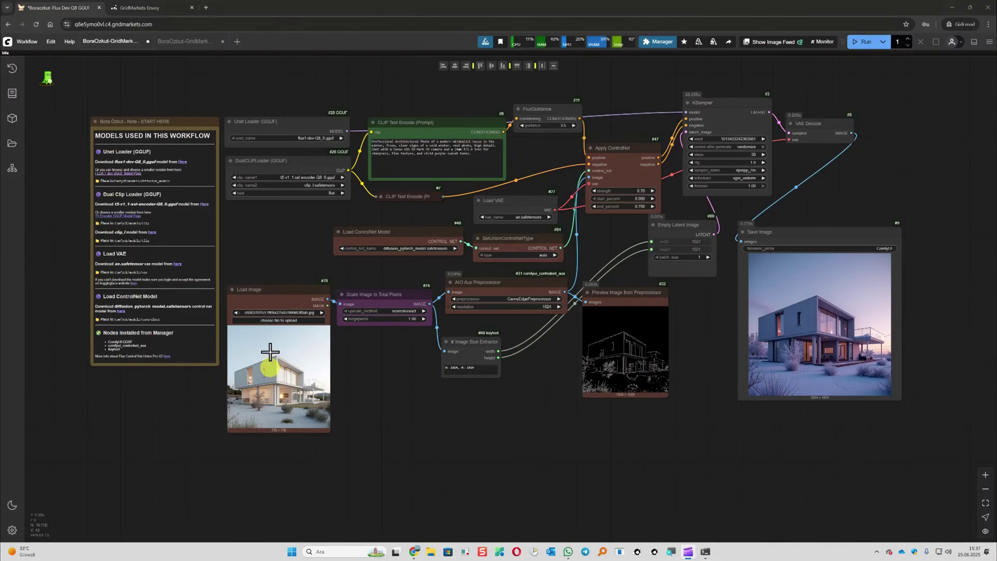
# Move the Load Image node up-left, reload the white house photo, and select Scale Image.
pyautogui.moveTo(288, 289); pyautogui.dragTo(285, 289)
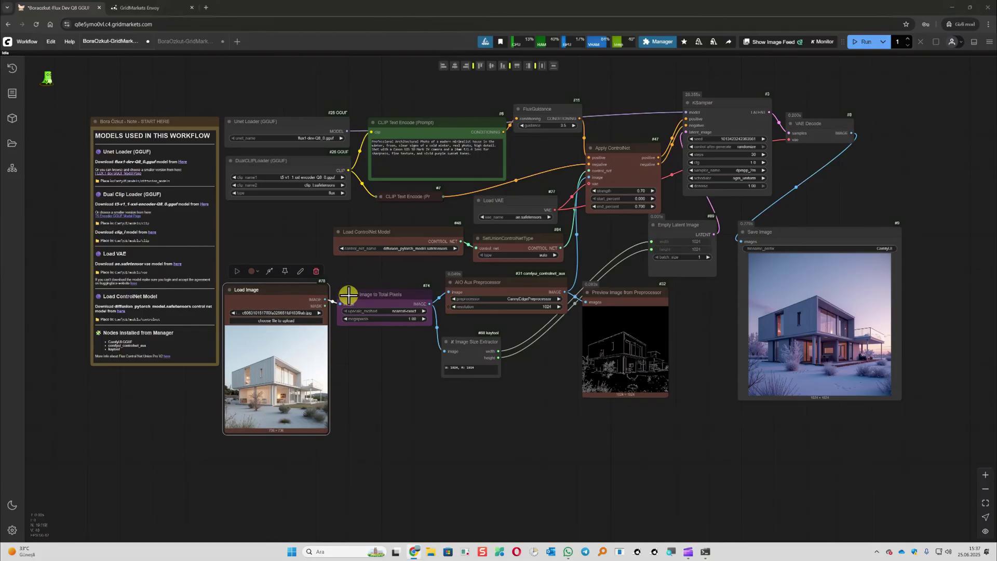
pyautogui.click(306, 321)
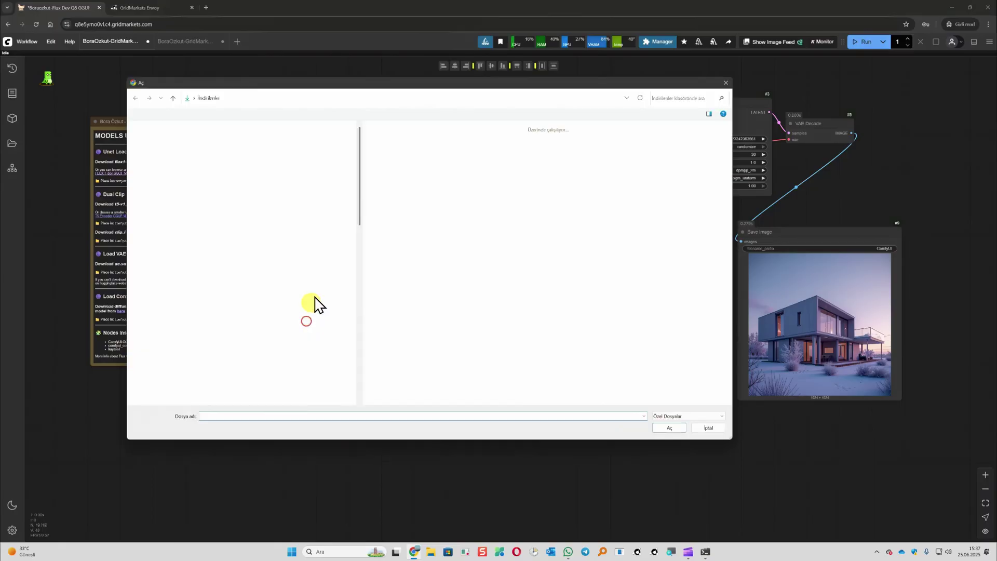
pyautogui.scroll(-3, 495, 345)
pyautogui.doubleClick(492, 349)
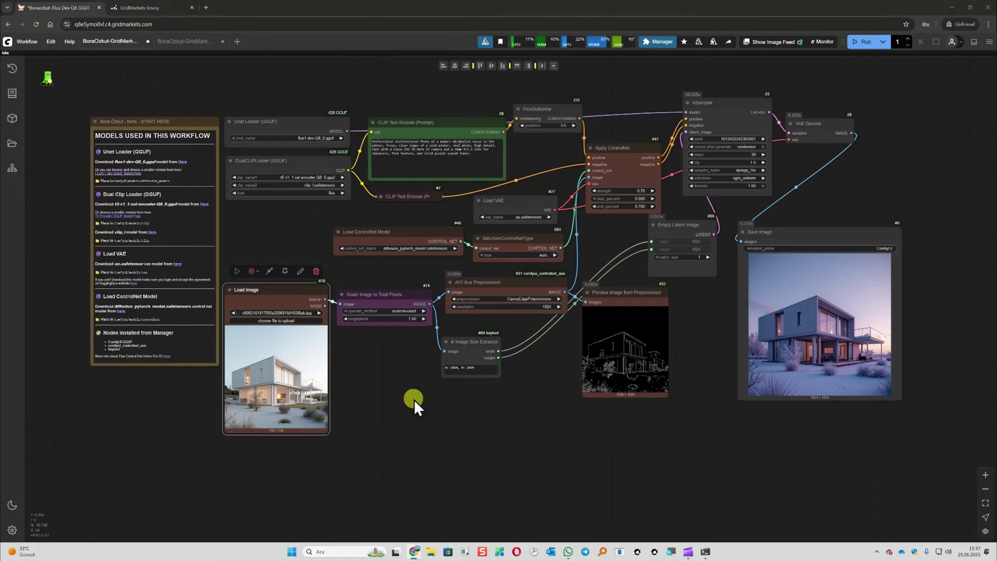
pyautogui.click(403, 294)
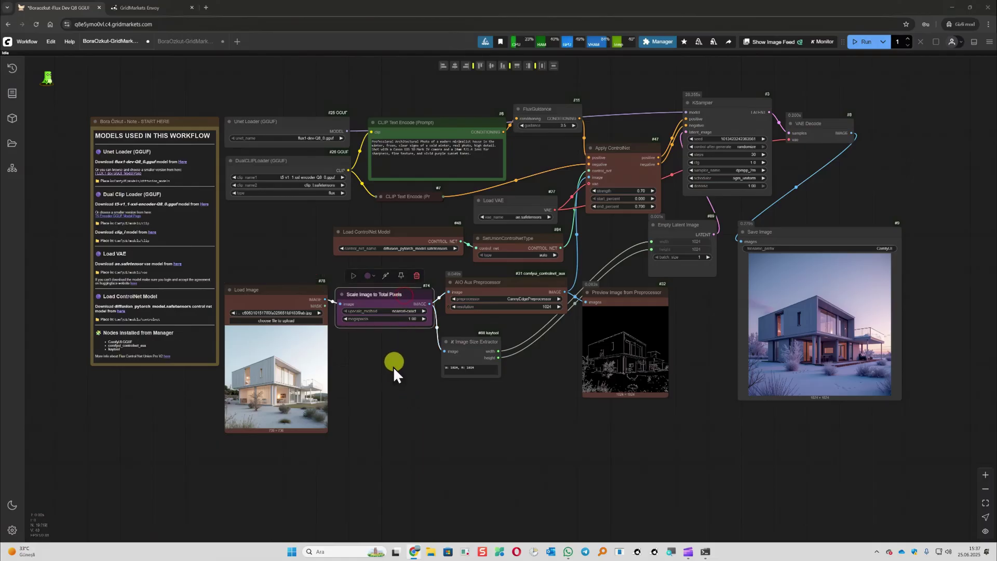
pyautogui.scroll(2, 392, 372)
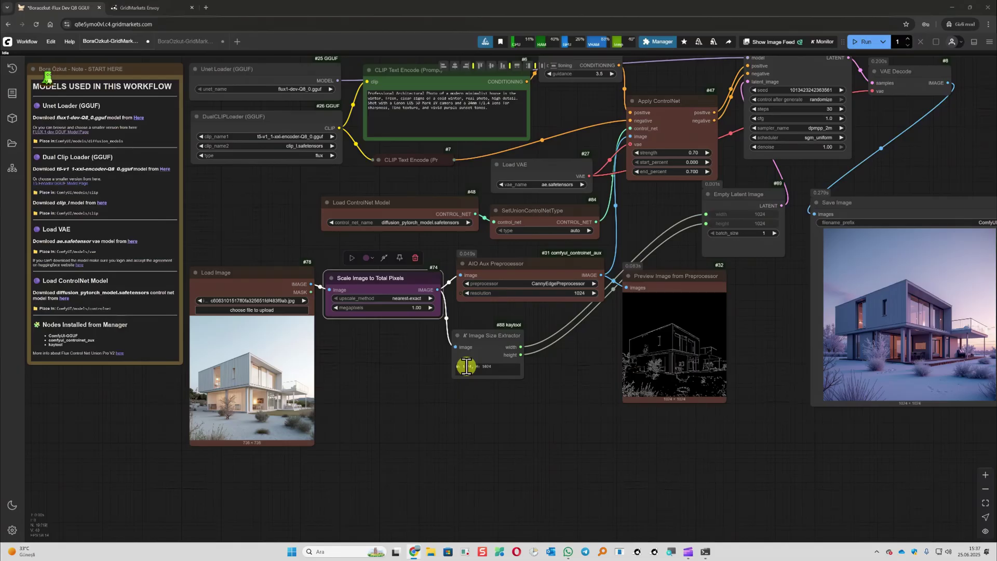
pyautogui.click(484, 333)
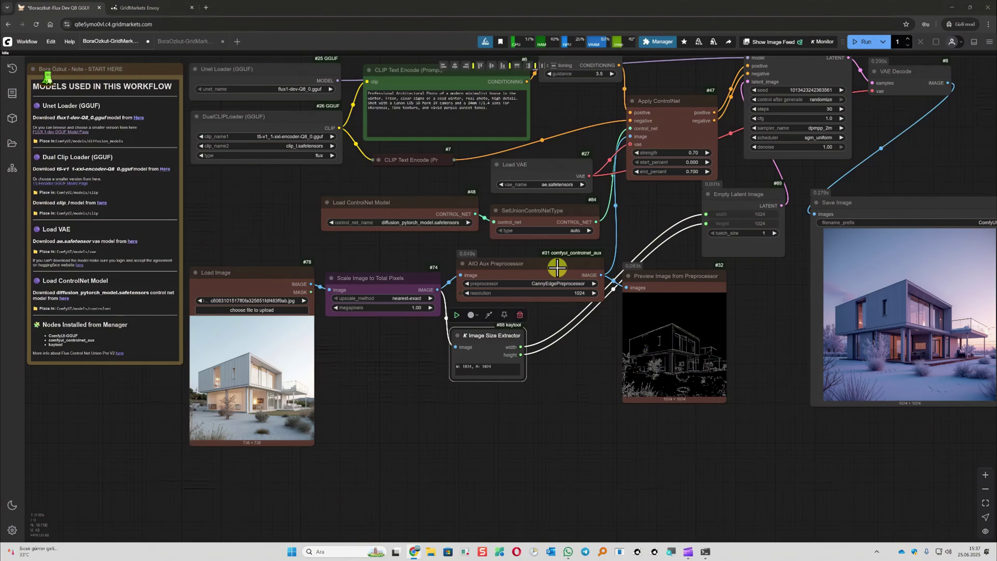
pyautogui.scroll(2, 707, 318)
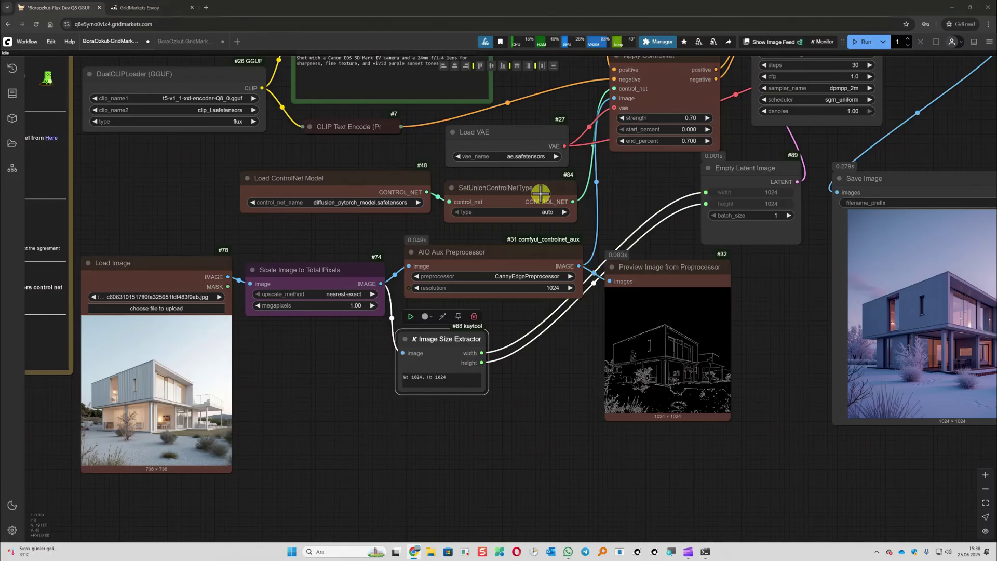
pyautogui.scroll(-3, 540, 194)
pyautogui.moveTo(828, 117); pyautogui.dragTo(828, 194)
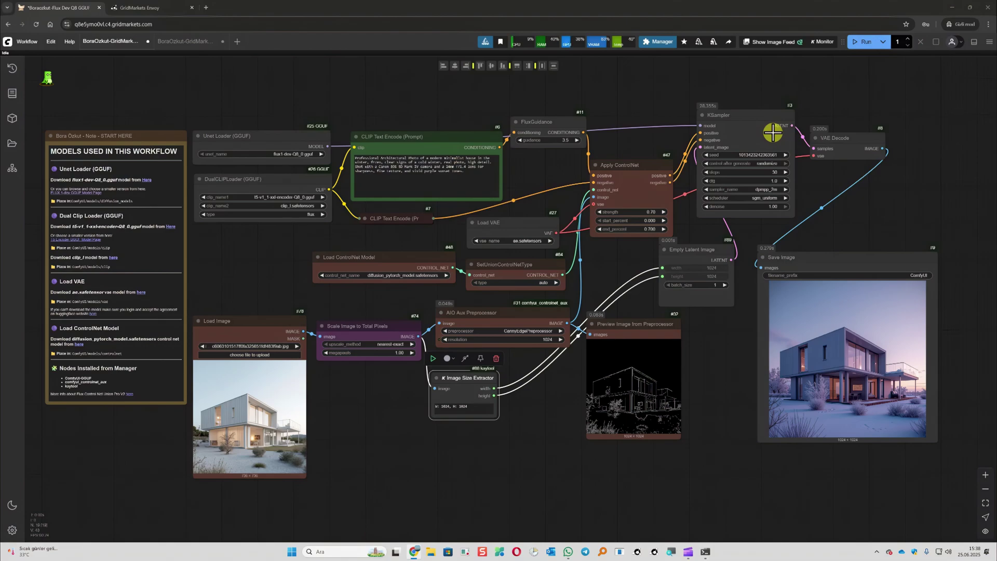
pyautogui.scroll(3, 811, 192)
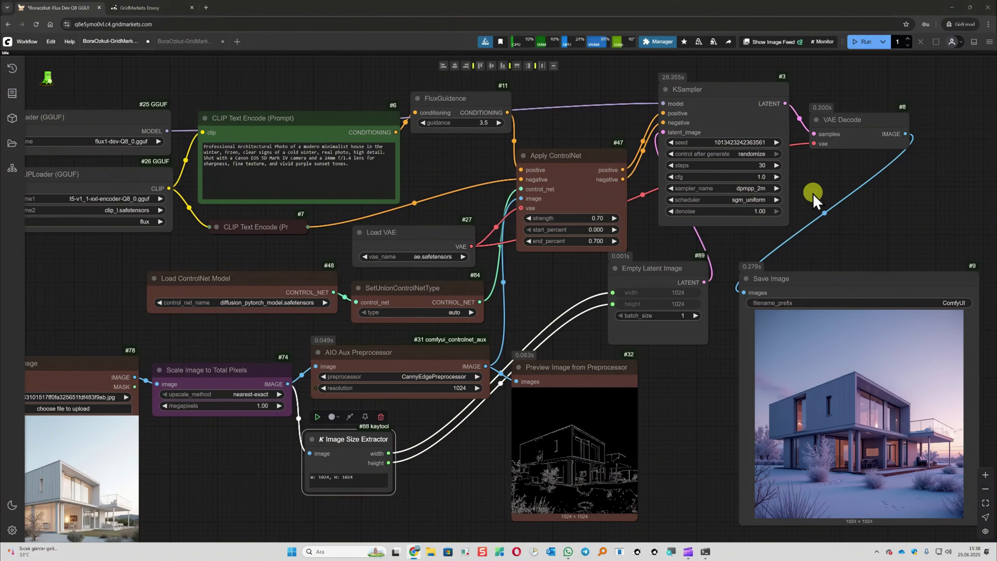
pyautogui.scroll(2, 811, 192)
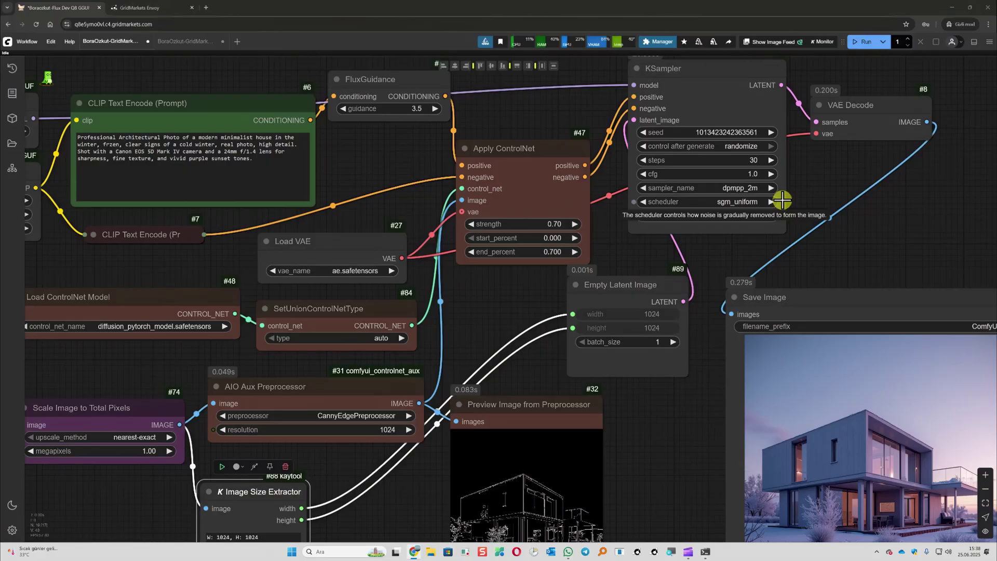
pyautogui.moveTo(725, 210)
pyautogui.scroll(-1, 781, 216)
pyautogui.scroll(-1, 781, 215)
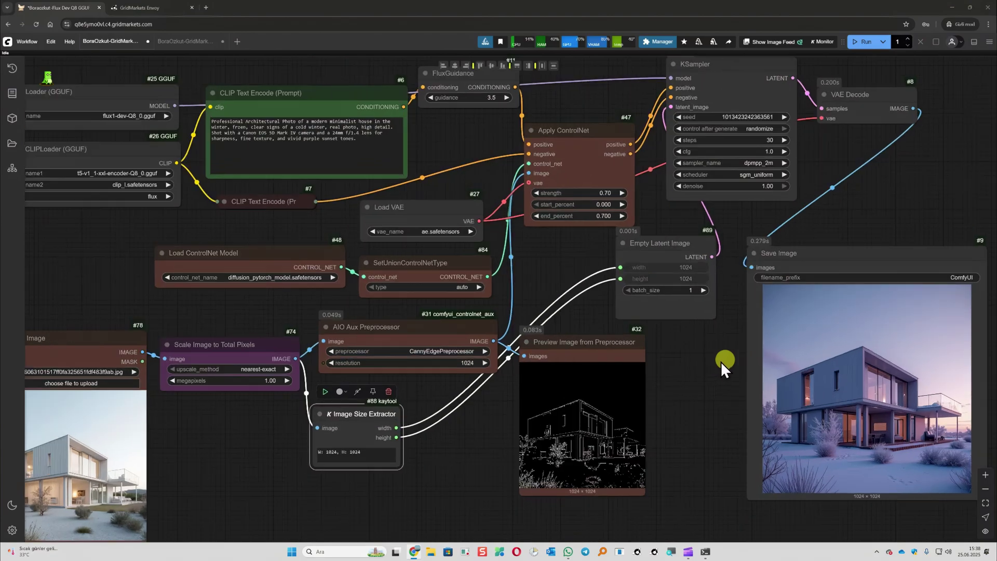
pyautogui.moveTo(721, 361); pyautogui.dragTo(494, 312)
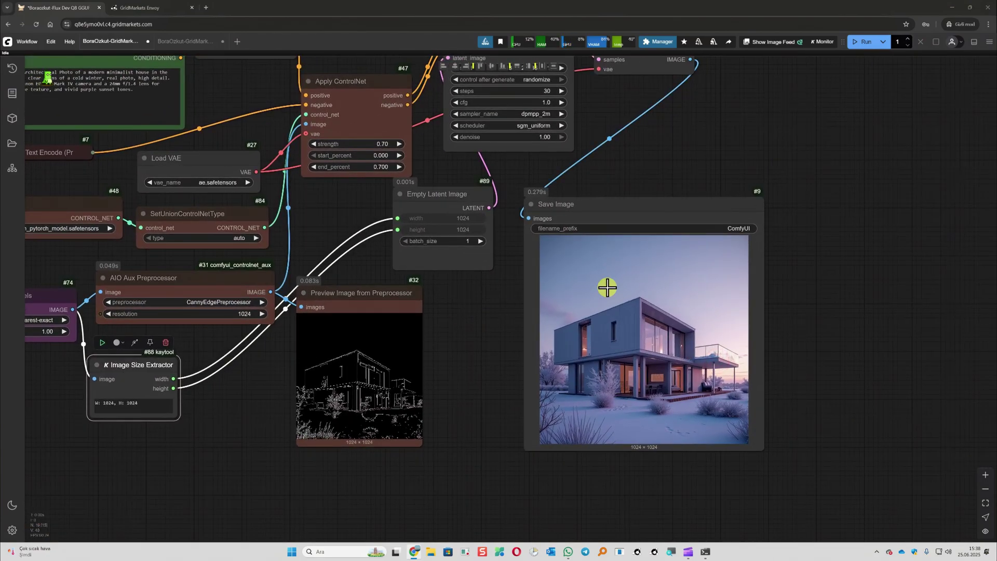
pyautogui.scroll(-1, 607, 287)
pyautogui.scroll(-5, 577, 258)
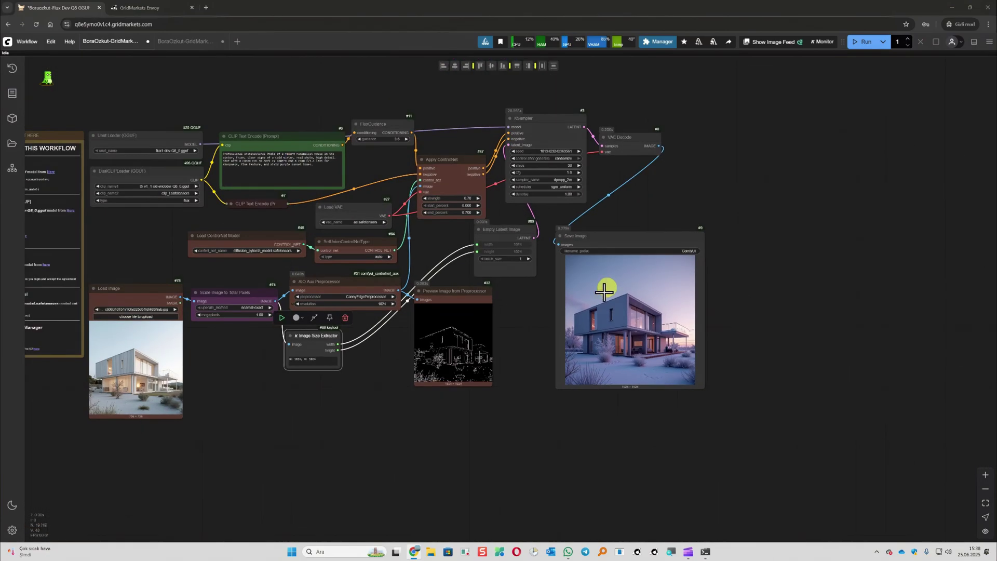
pyautogui.moveTo(583, 441); pyautogui.dragTo(659, 448)
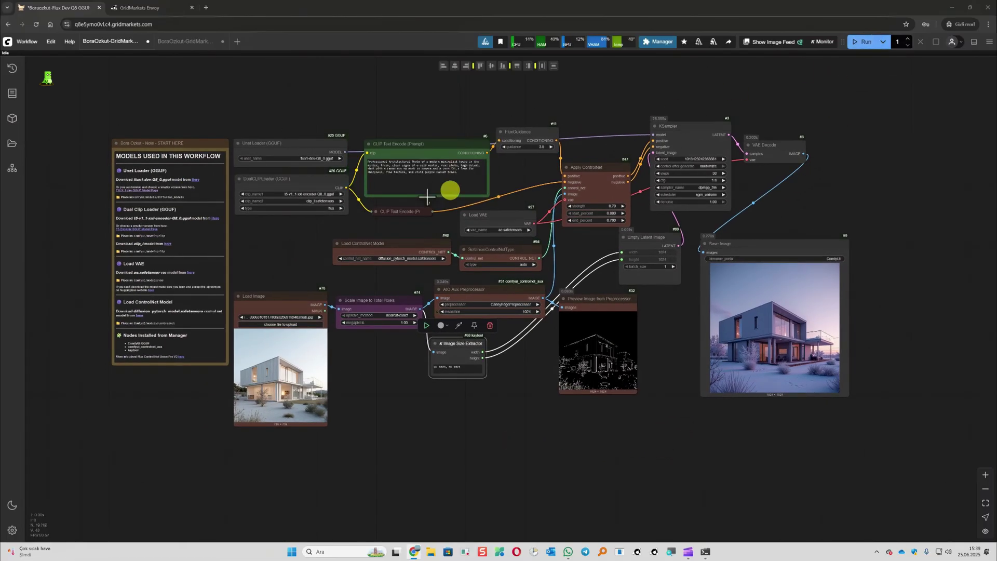
pyautogui.scroll(3, 422, 195)
# Run the workflow, watch the Logs panel, and zoom to the grey-house purple-sunset render.
pyautogui.click(869, 42)
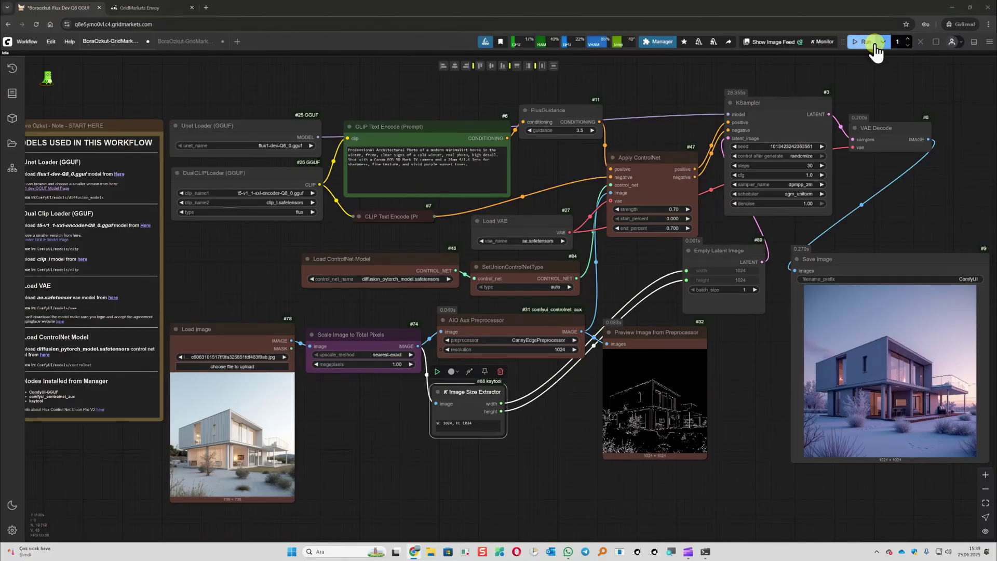
pyautogui.click(866, 42)
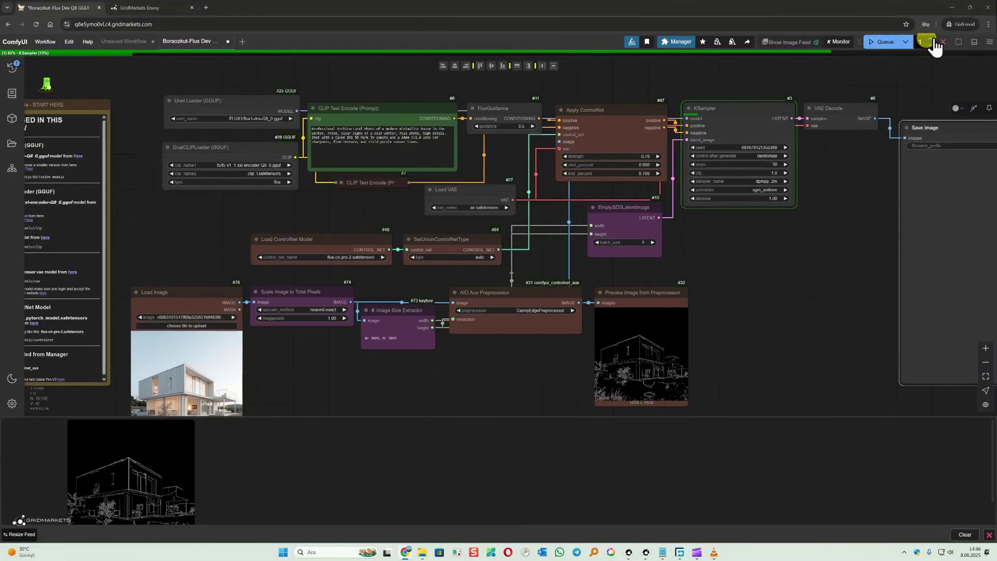
pyautogui.click(973, 44)
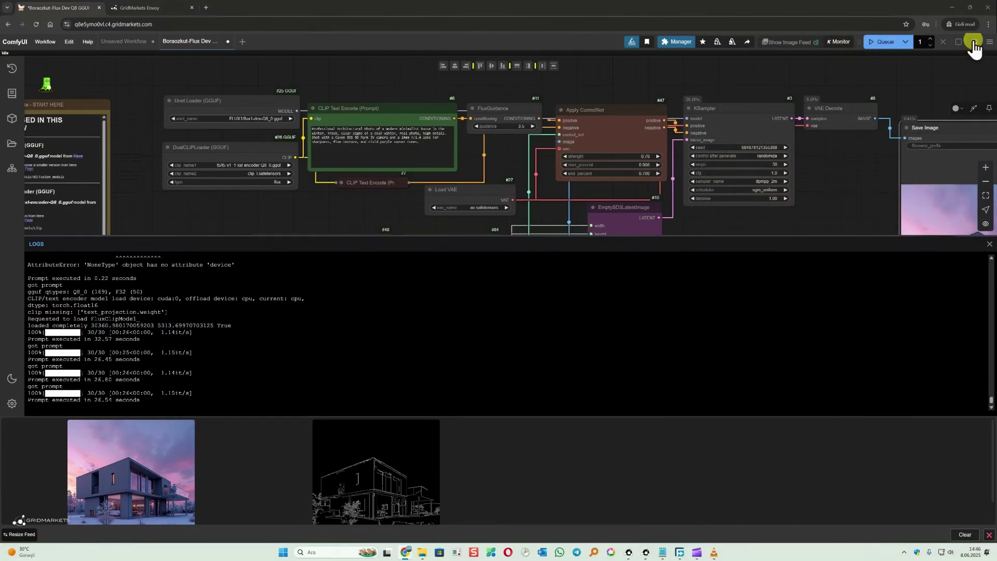
pyautogui.click(973, 43)
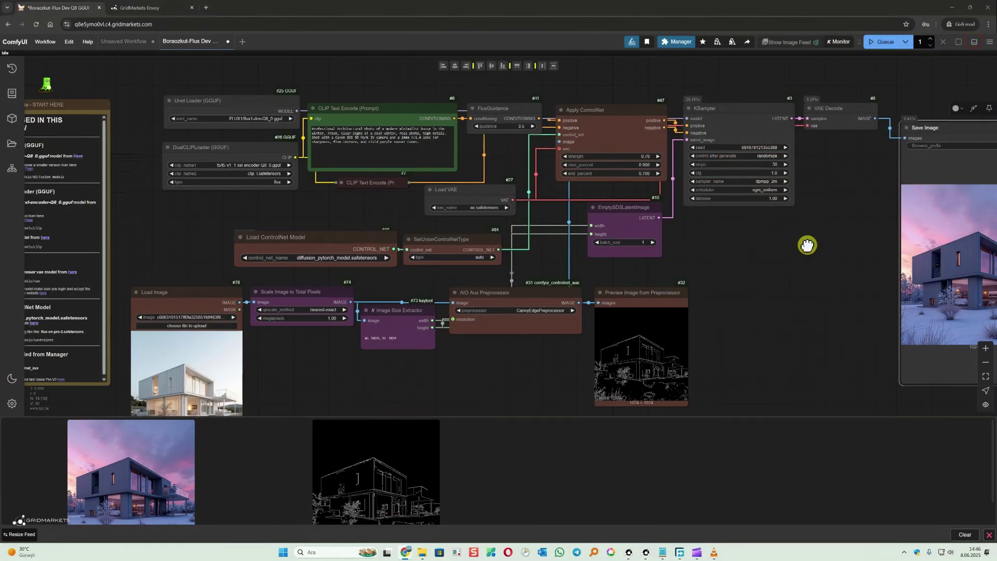
pyautogui.moveTo(802, 245); pyautogui.dragTo(574, 229)
pyautogui.scroll(5, 530, 263)
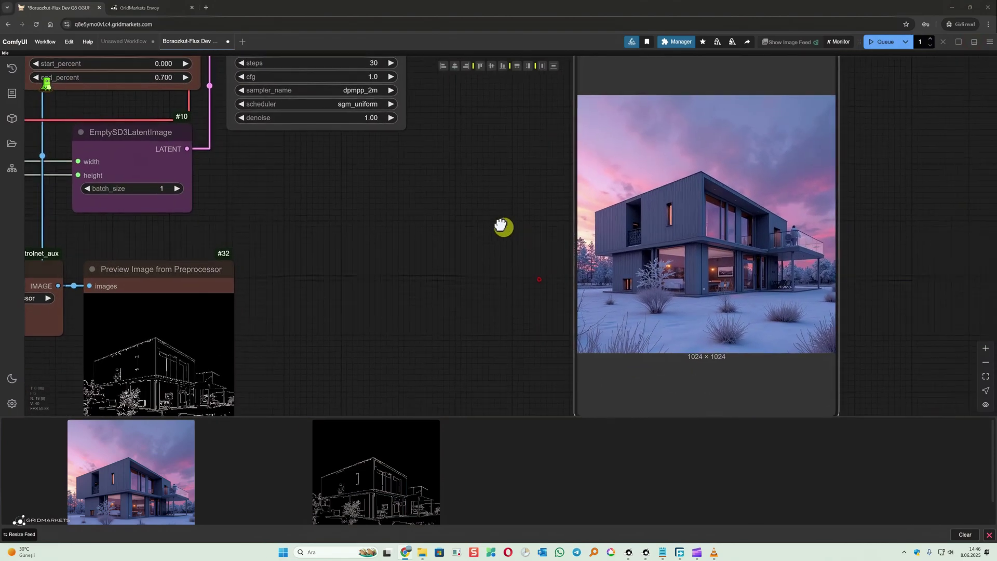
pyautogui.moveTo(500, 225); pyautogui.dragTo(499, 224)
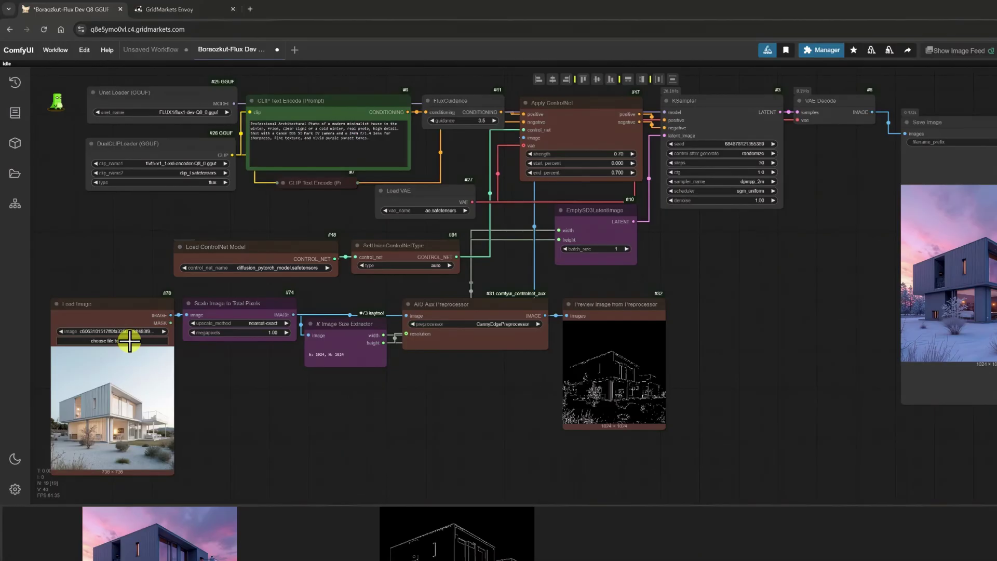
# Load the pool-and-garden house photo and select all of the winter prompt text.
pyautogui.click(129, 341)
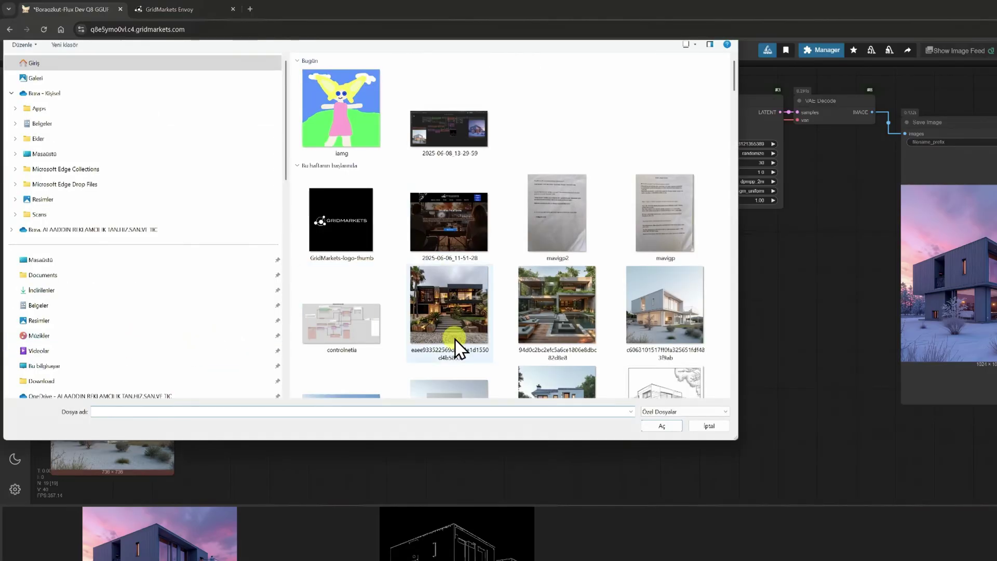
pyautogui.doubleClick(529, 314)
pyautogui.click(307, 134)
pyautogui.hotkey('ctrl', 'a')
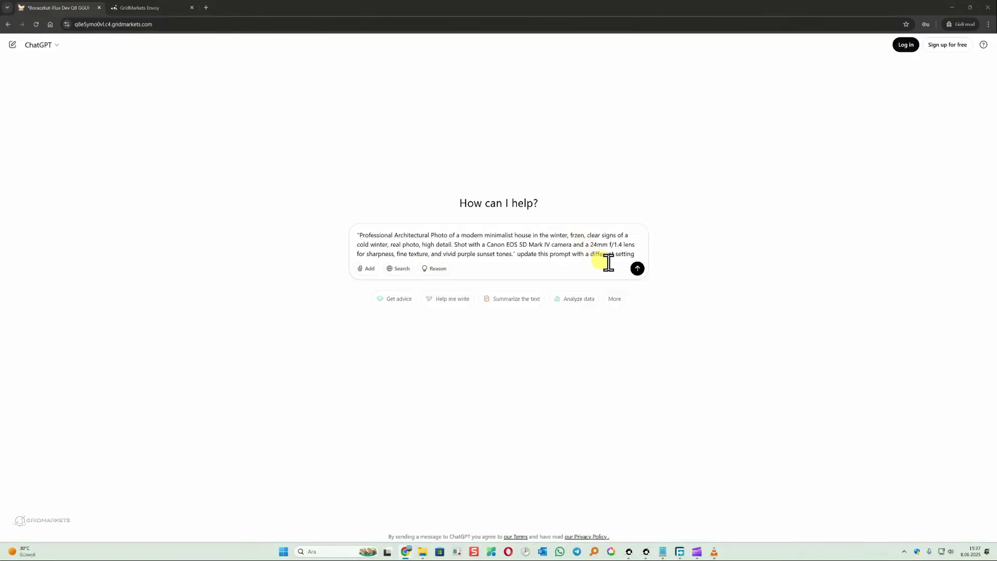
# Ask ChatGPT for a different setting and copy the returned early-autumn forest prompt.
pyautogui.click(638, 269)
pyautogui.click(638, 269)
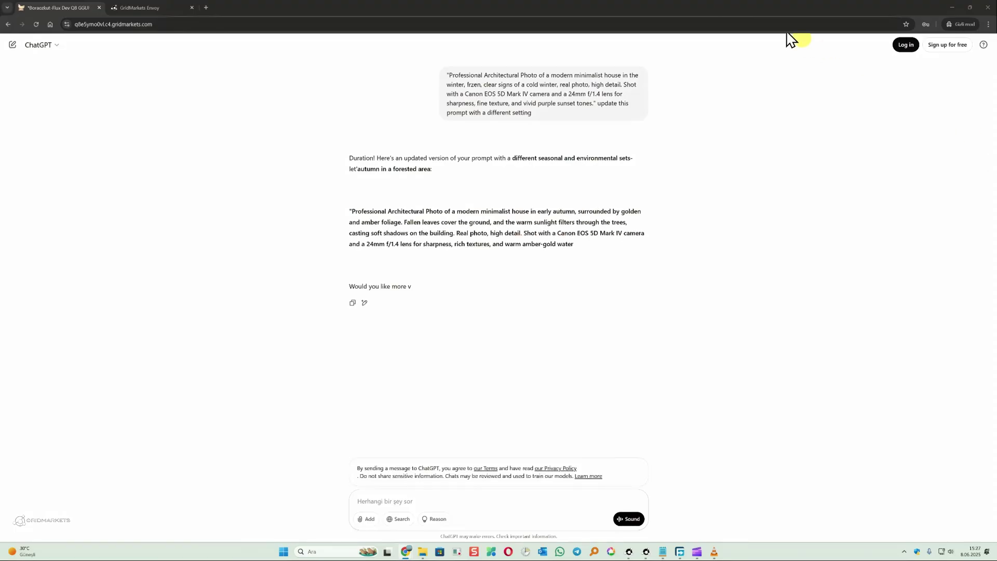
pyautogui.moveTo(350, 209); pyautogui.dragTo(567, 244)
pyautogui.rightClick(545, 235)
pyautogui.click(545, 239)
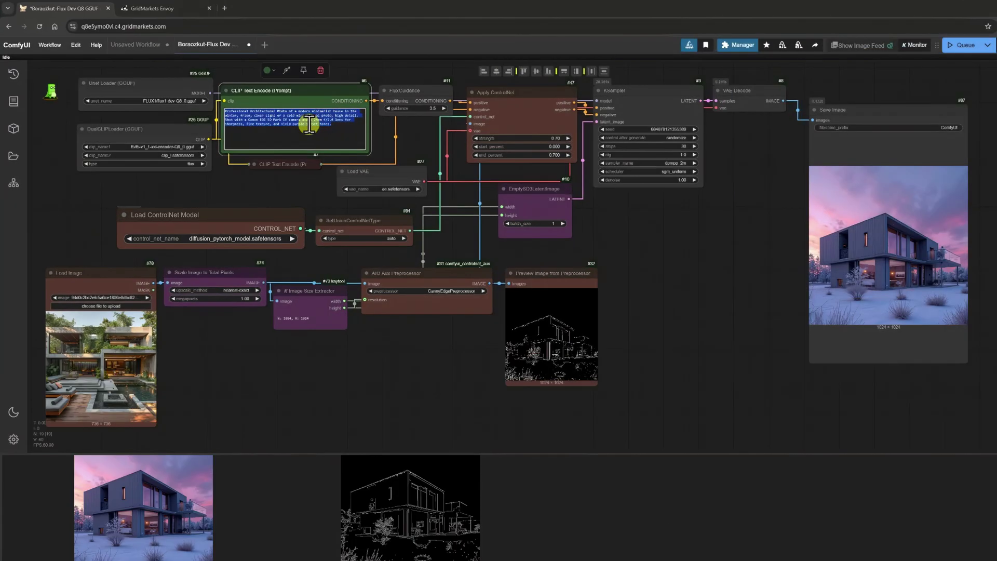
# Paste the autumn prompt, render it, and watch the generation logs.
pyautogui.hotkey('ctrl', 'v')
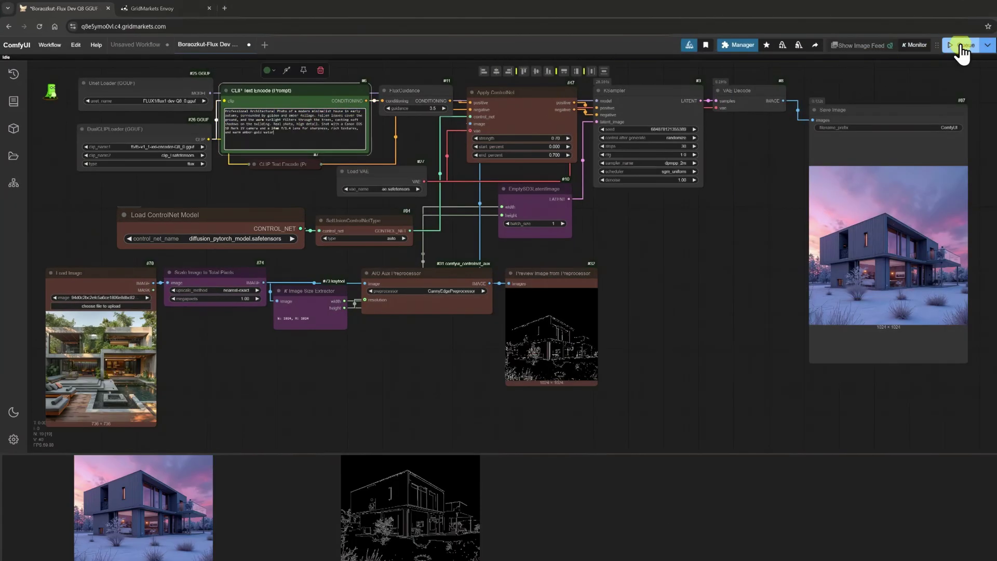
pyautogui.click(962, 50)
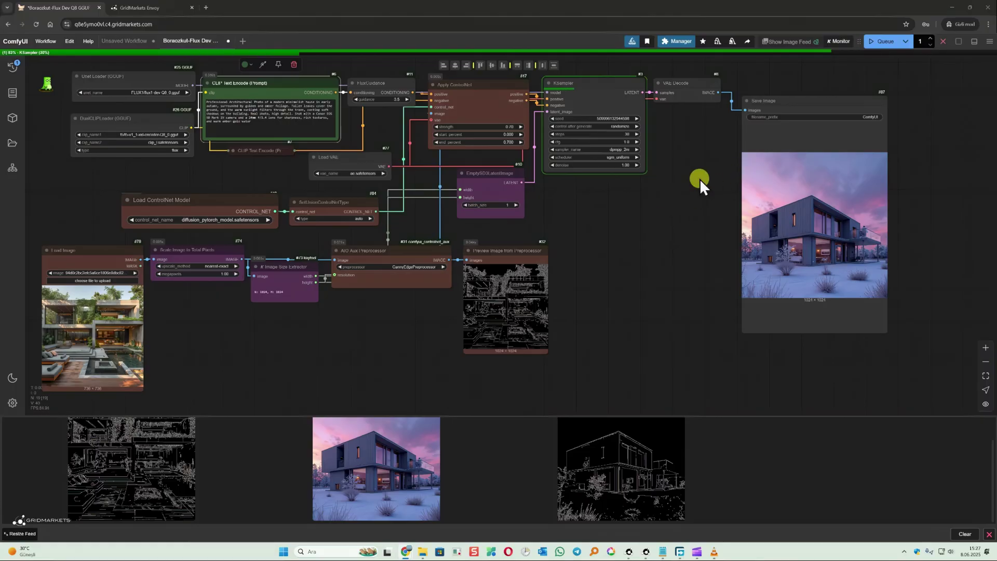
pyautogui.click(974, 42)
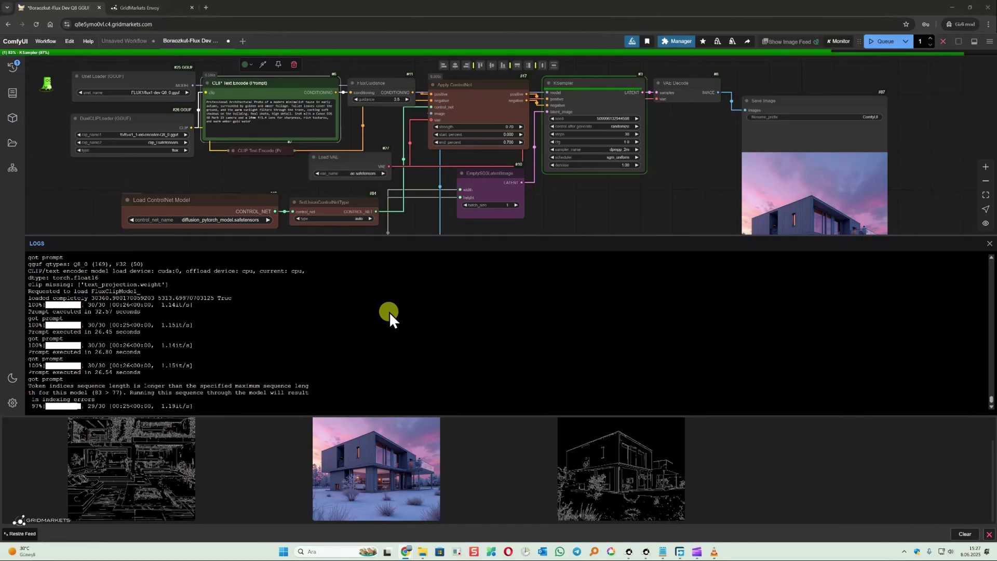
# Hide the logs and zoom in on Save Image to inspect the poolside house render.
pyautogui.click(972, 41)
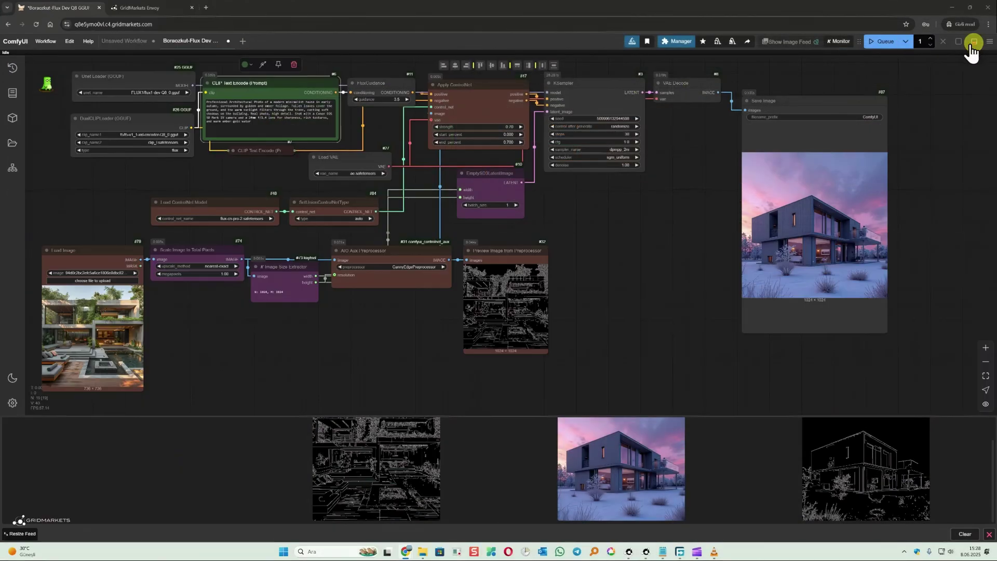
pyautogui.scroll(1, 722, 279)
pyautogui.scroll(1, 722, 280)
pyautogui.scroll(1, 722, 279)
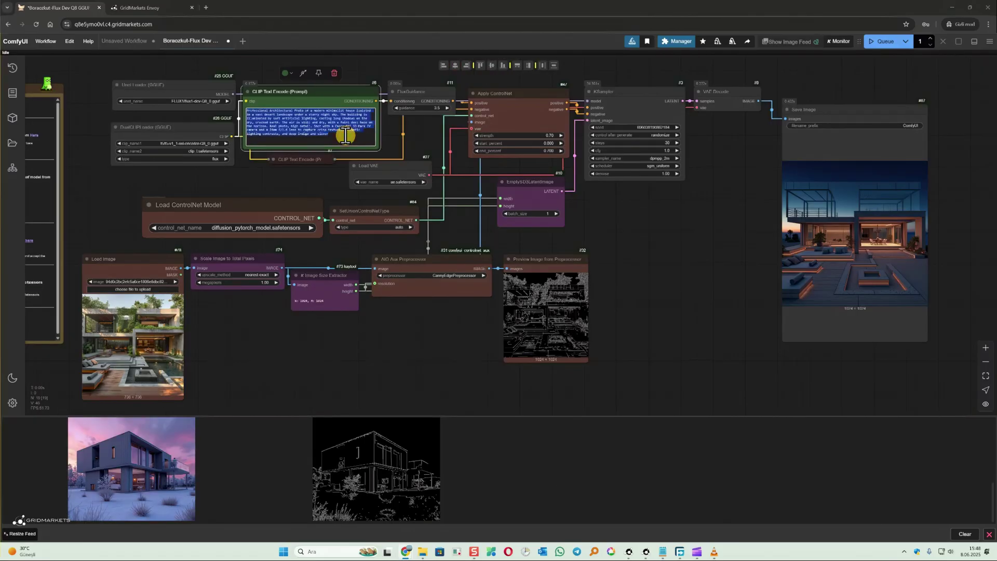
# Replace the prompt with the summer sunset description and render it.
pyautogui.hotkey('ctrl', 'v')
pyautogui.click(880, 44)
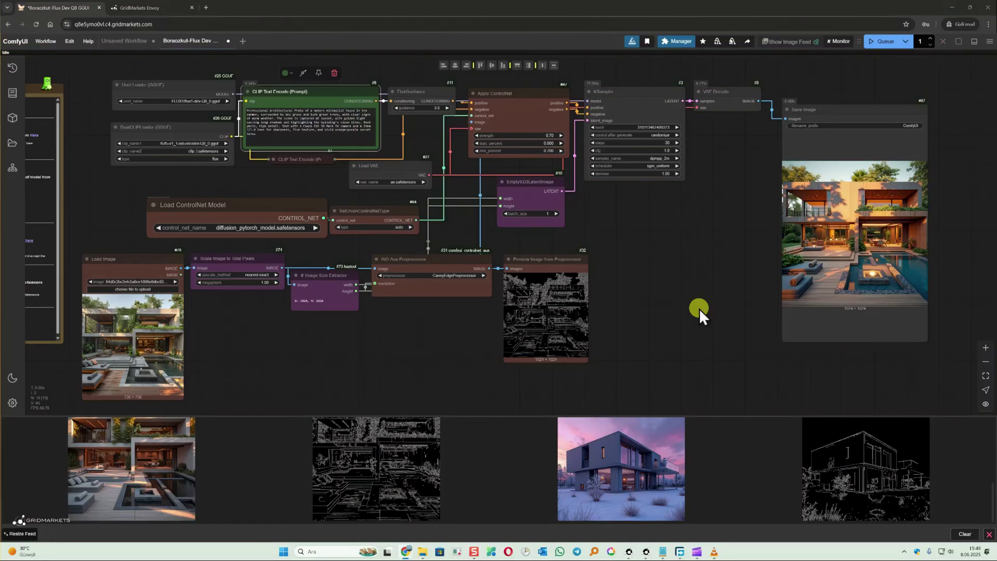
pyautogui.scroll(2, 699, 308)
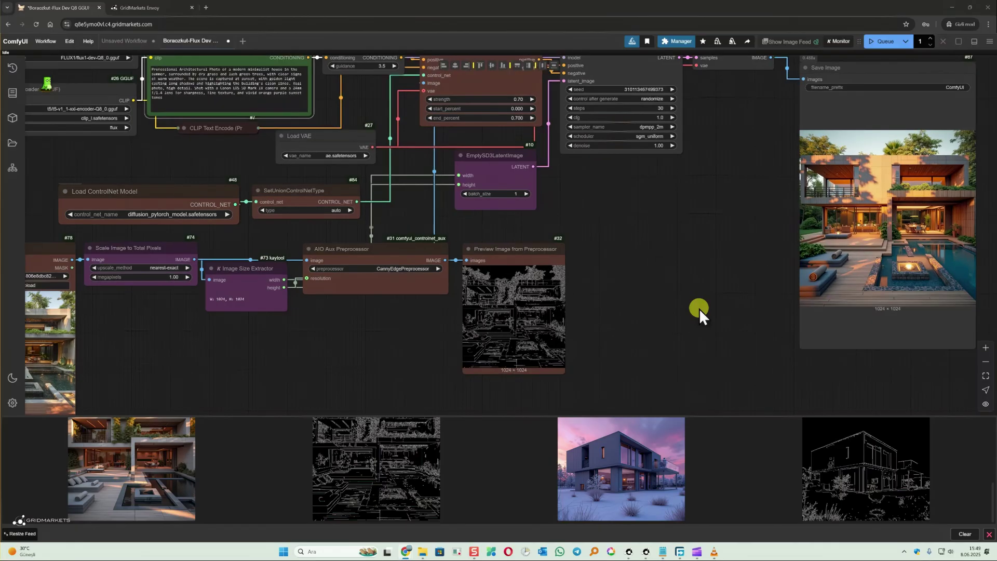
# Set ControlNet strength to 0.75 and end percent to 0.71, then render again.
pyautogui.click(519, 99)
pyautogui.moveTo(495, 96); pyautogui.dragTo(494, 120)
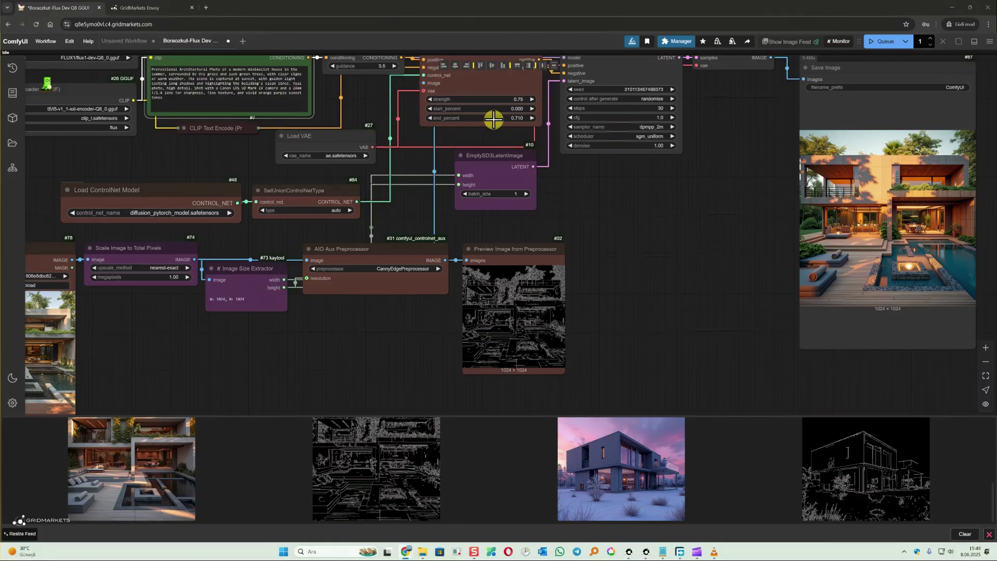
pyautogui.click(871, 44)
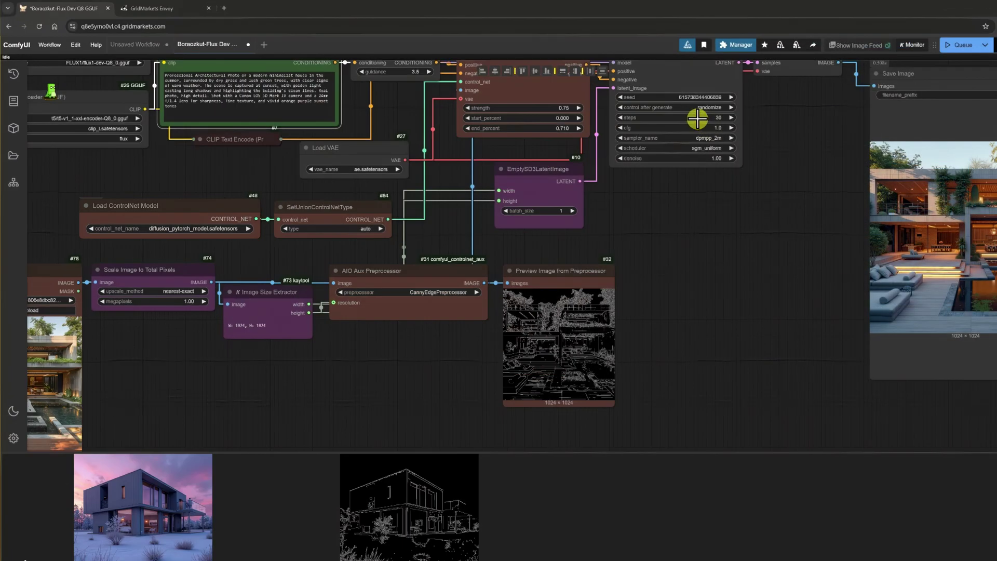
# Raise KSampler steps to 40 and render, watching the logs until it finishes.
pyautogui.moveTo(697, 119); pyautogui.dragTo(701, 119)
pyautogui.click(958, 45)
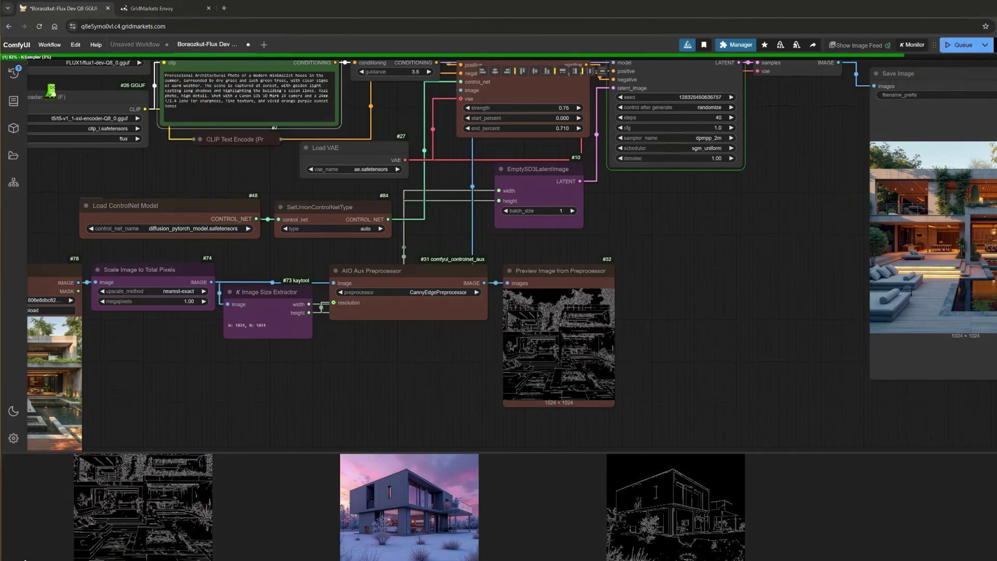
pyautogui.hotkey('ctrl', '`')
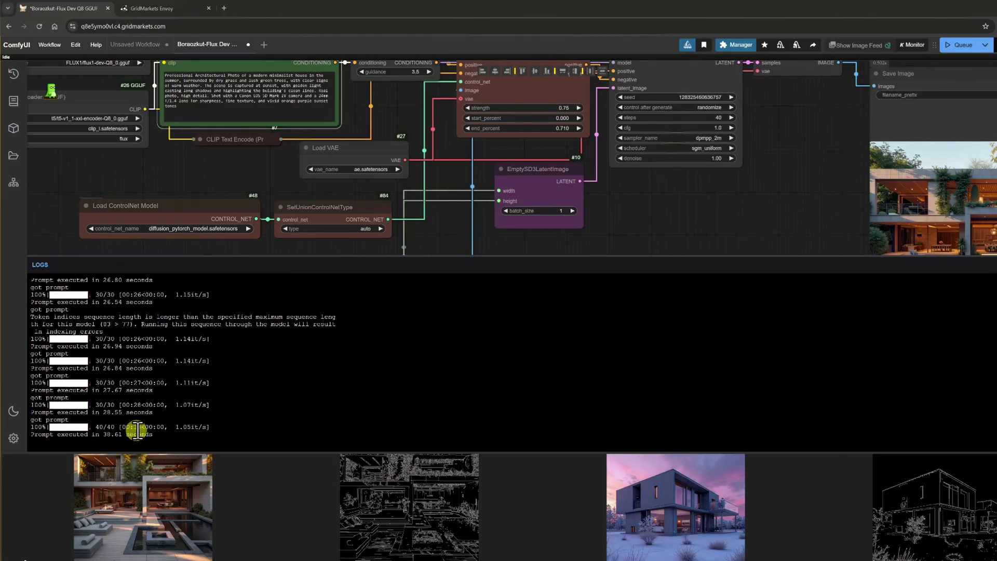
pyautogui.hotkey('ctrl', '`')
# Bring the prompt node into view and place the cursor in its text.
pyautogui.moveTo(846, 285)
pyautogui.mouseDown()
pyautogui.moveTo(717, 282)
pyautogui.moveTo(996, 385)
pyautogui.mouseUp()
pyautogui.scroll(2, 718, 282)
pyautogui.click(252, 178)
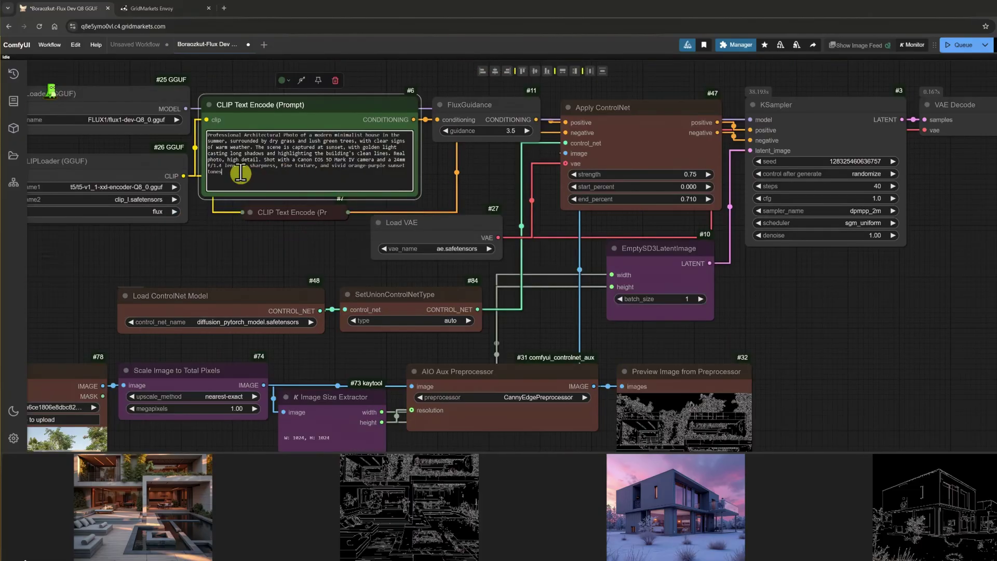
# Replace the prompt with the snowy winter-night text, render it, and view the result.
pyautogui.moveTo(253, 178); pyautogui.dragTo(201, 132)
pyautogui.hotkey('ctrl', 'v')
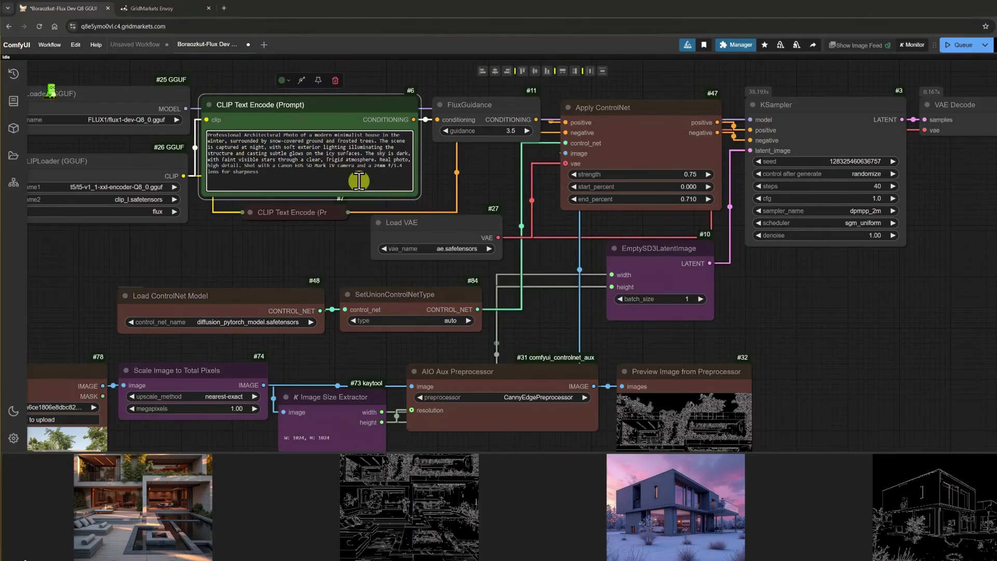
pyautogui.click(985, 46)
pyautogui.click(951, 46)
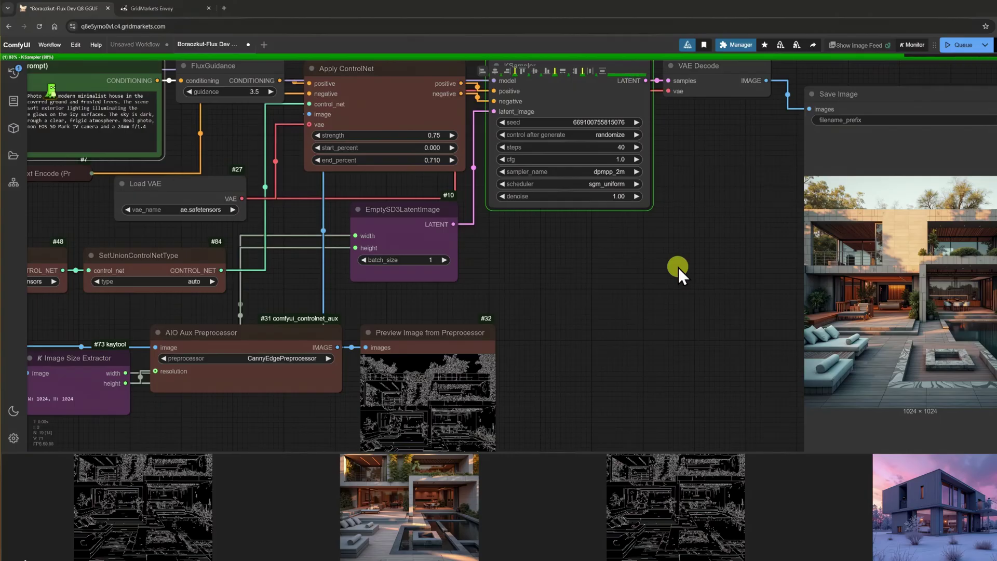
pyautogui.moveTo(678, 267); pyautogui.dragTo(609, 263)
pyautogui.scroll(1, 609, 264)
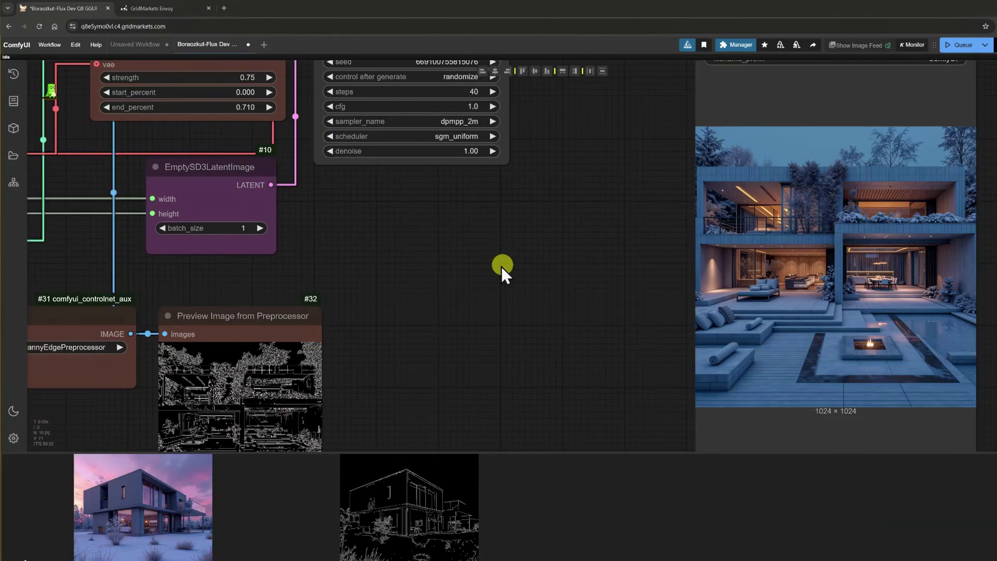
pyautogui.scroll(-2, 379, 261)
# Load the white modern house photo as input, render it, and centre the winter-night result.
pyautogui.moveTo(127, 338); pyautogui.dragTo(192, 289)
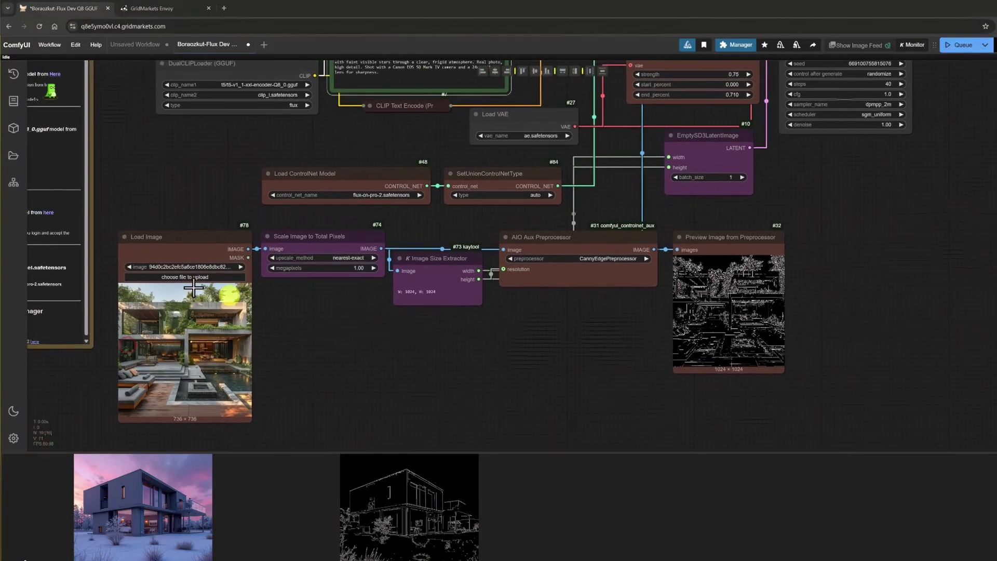
pyautogui.click(190, 278)
pyautogui.doubleClick(322, 228)
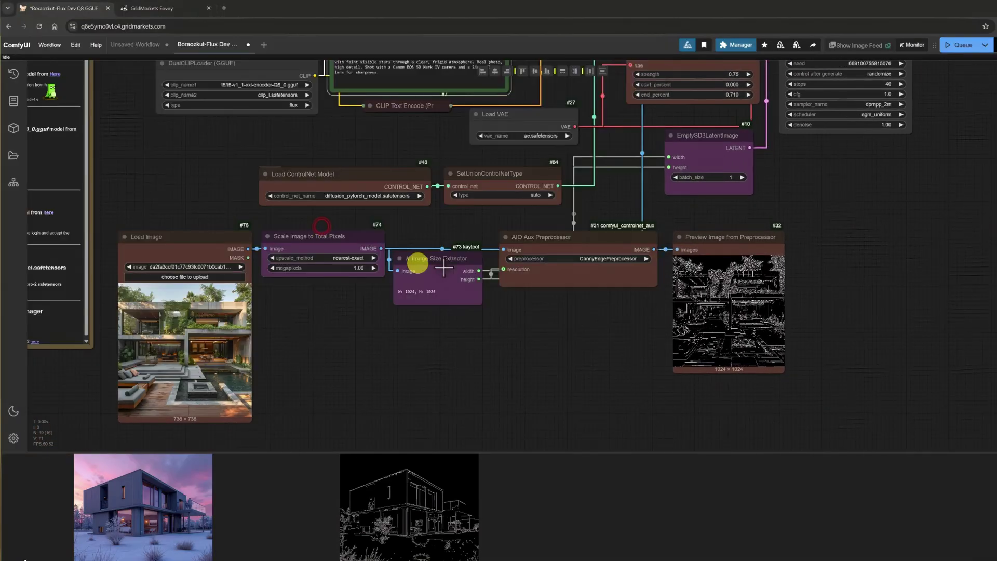
pyautogui.hotkey('ctrl', 'Return')
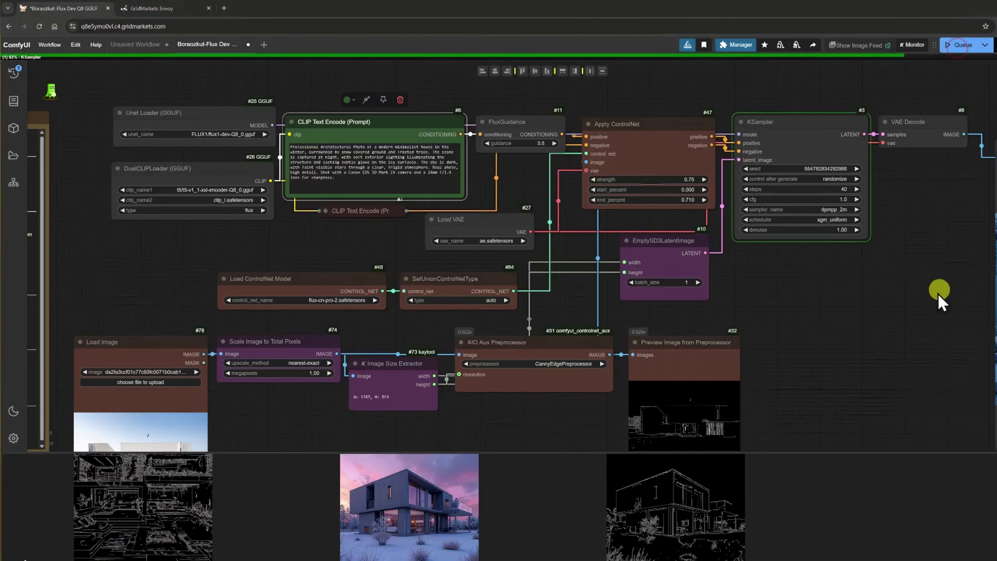
pyautogui.moveTo(938, 294); pyautogui.dragTo(709, 295)
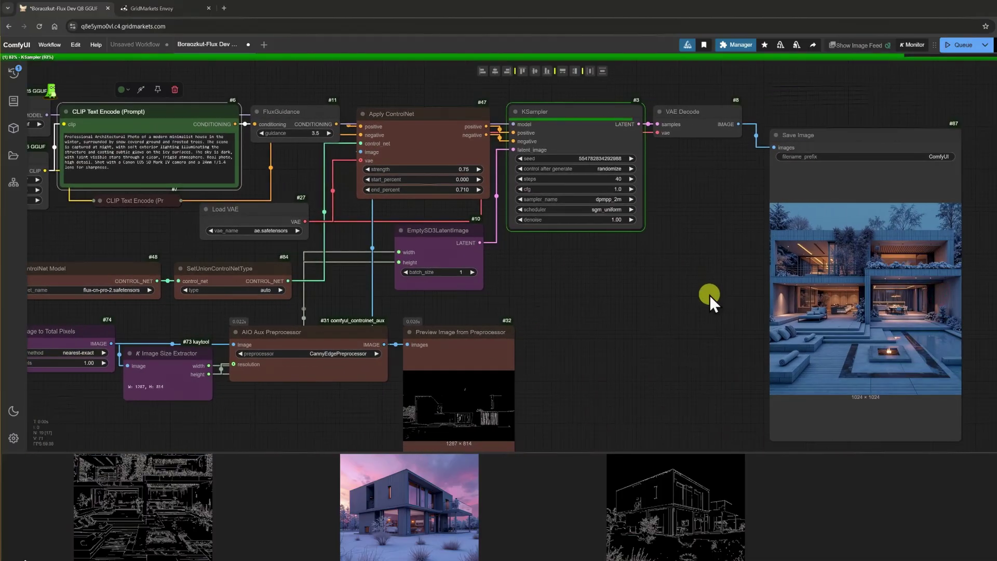
pyautogui.scroll(2, 710, 295)
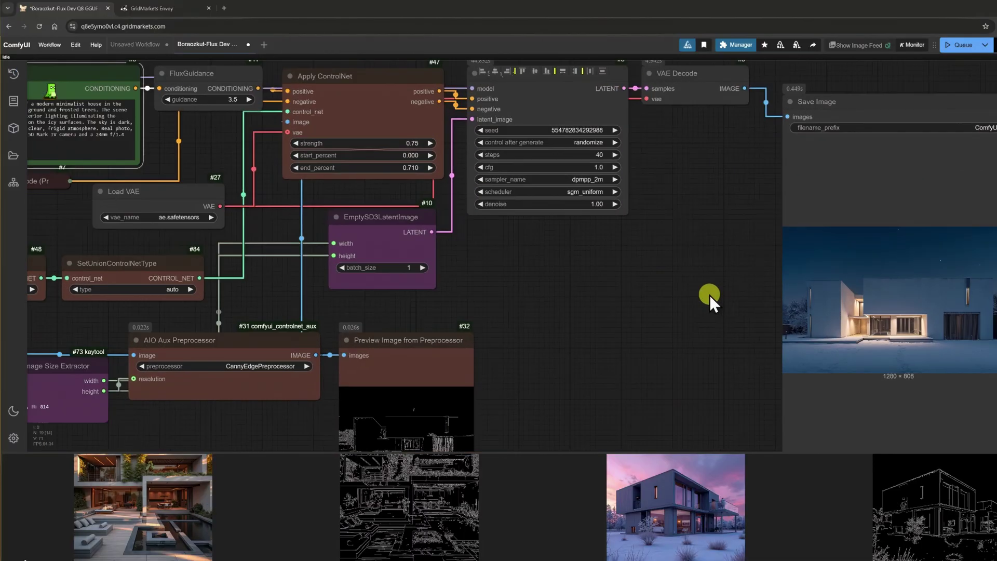
pyautogui.scroll(2, 710, 295)
pyautogui.moveTo(710, 295); pyautogui.dragTo(547, 240)
pyautogui.scroll(2, 551, 265)
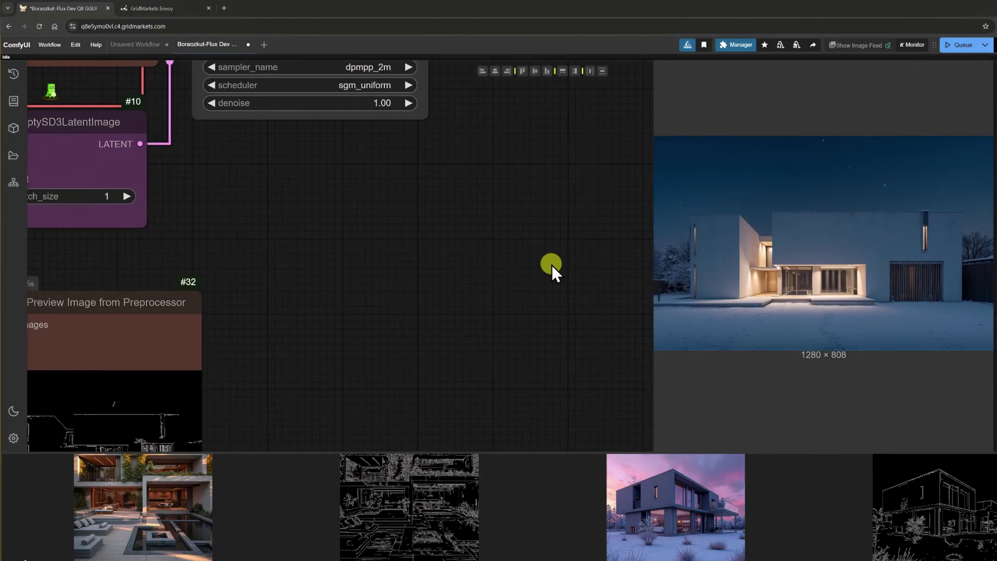
# Replace the prompt with the spring sunset description and render the house on green grass.
pyautogui.press('.')
pyautogui.tripleClick(283, 154)
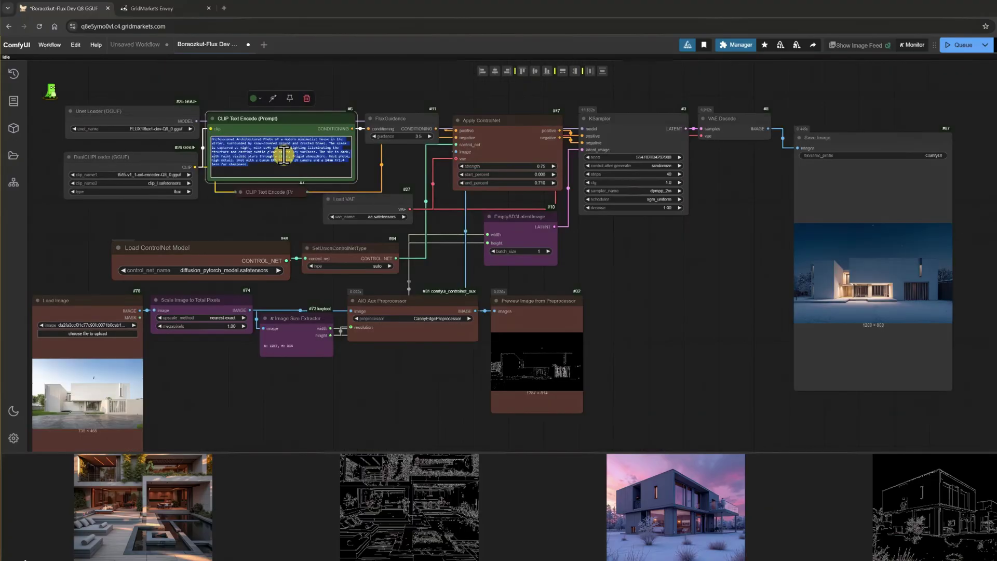
pyautogui.hotkey('ctrl', 'v')
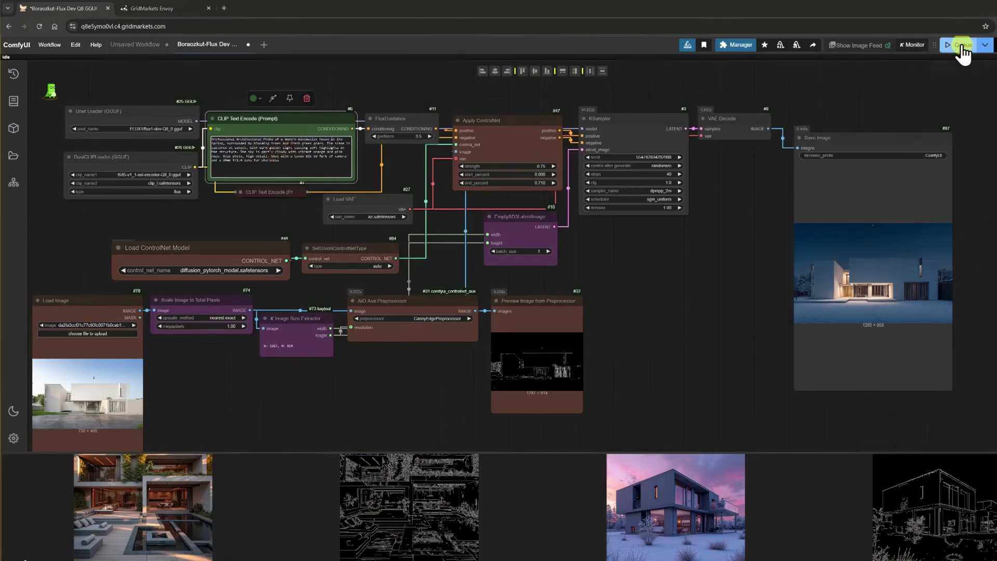
pyautogui.click(963, 46)
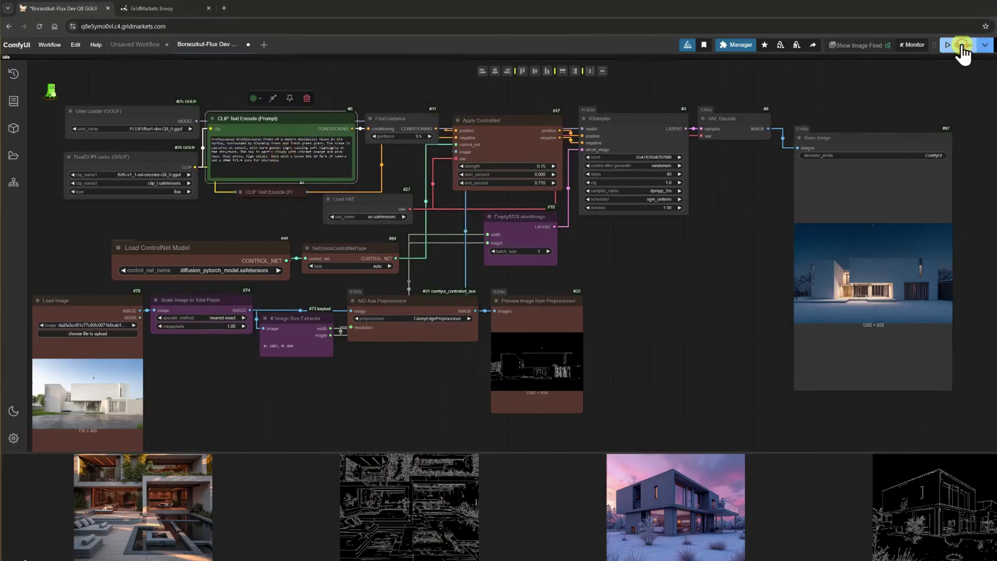
pyautogui.scroll(3, 696, 223)
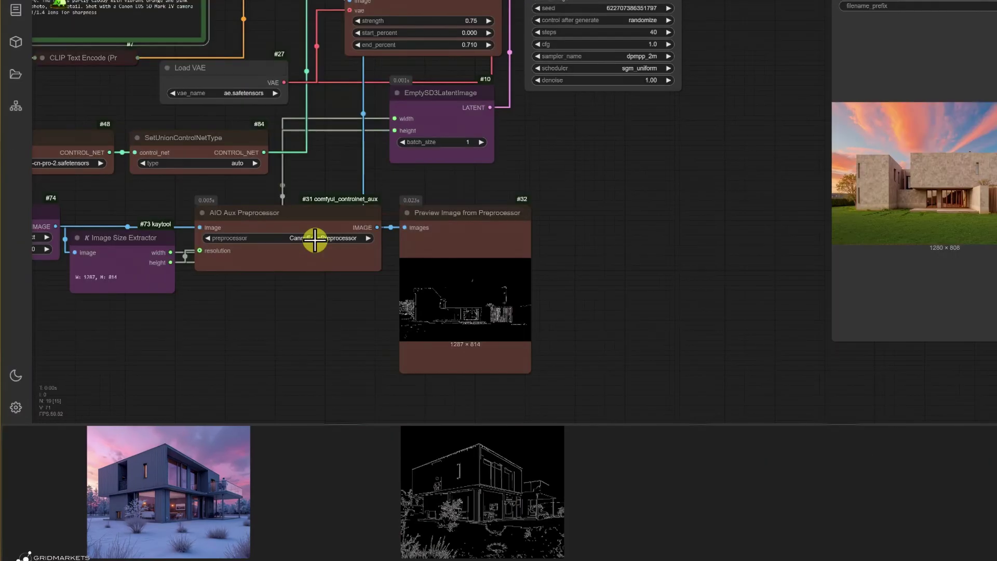
# Switch the preprocessor to DepthAnythingPreprocessor and render with the depth map.
pyautogui.click(314, 239)
pyautogui.write('dep')
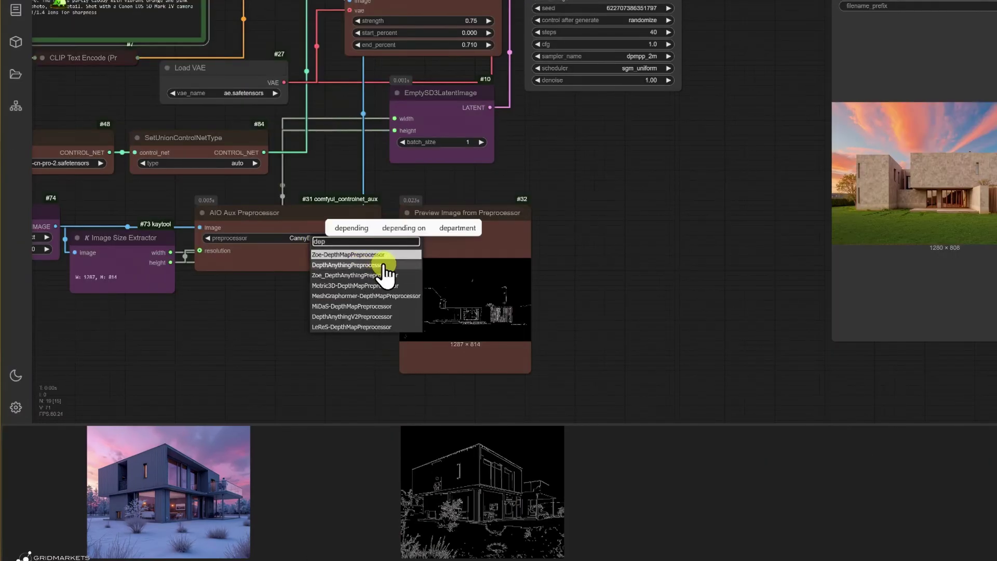
pyautogui.click(380, 265)
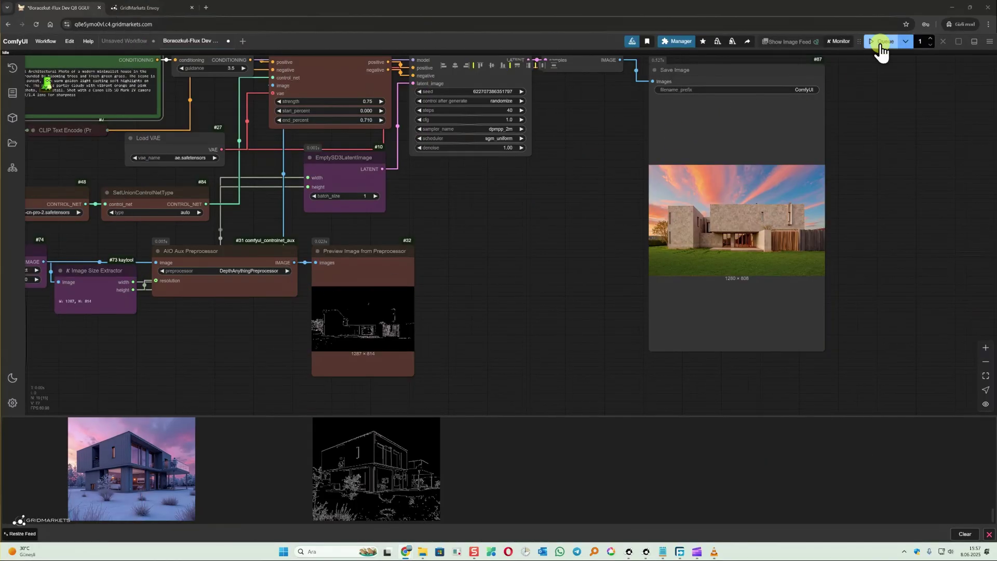
pyautogui.click(881, 41)
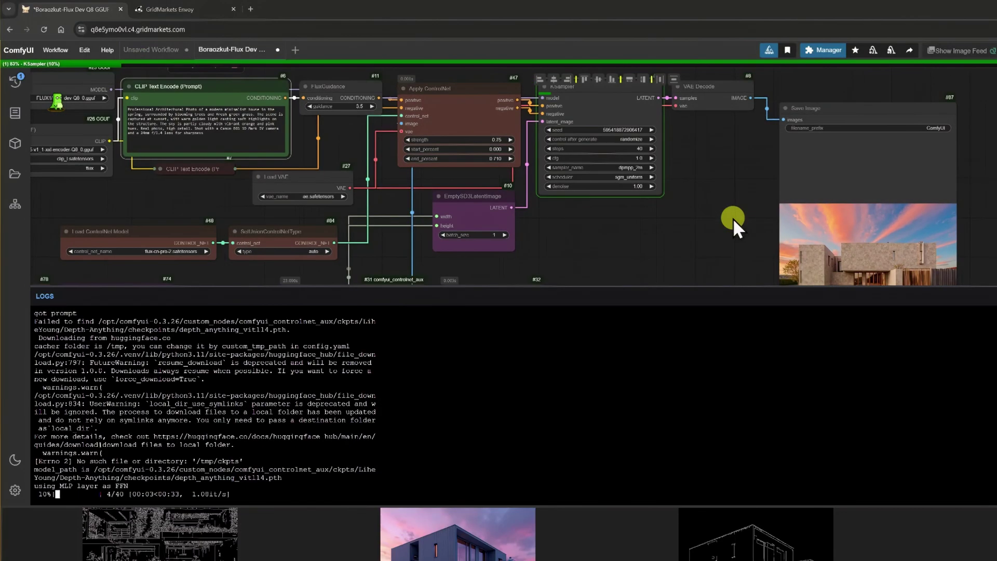
# Hide the logs and zoom in on the dusk render with glowing windows.
pyautogui.moveTo(732, 168); pyautogui.dragTo(728, 178)
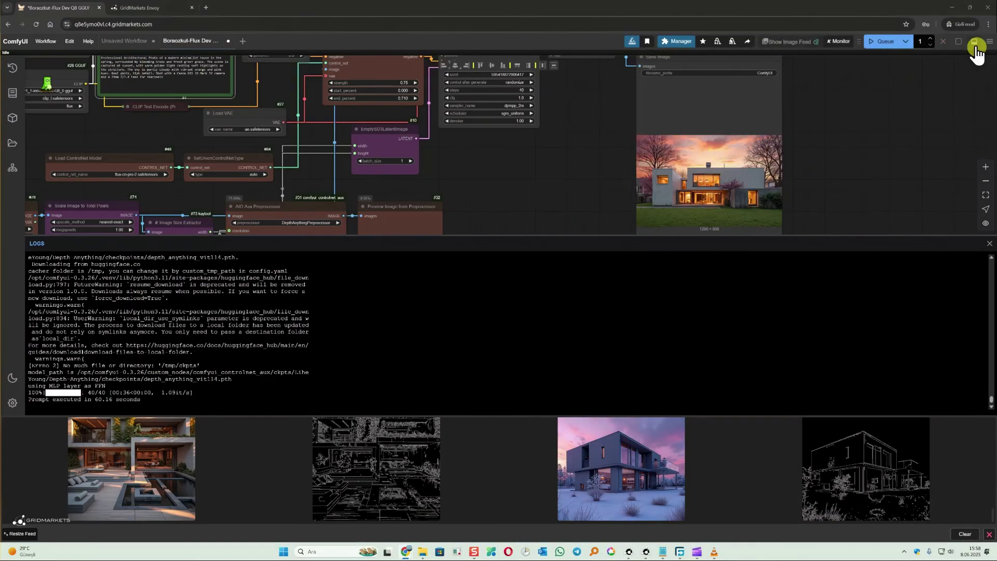
pyautogui.click(975, 41)
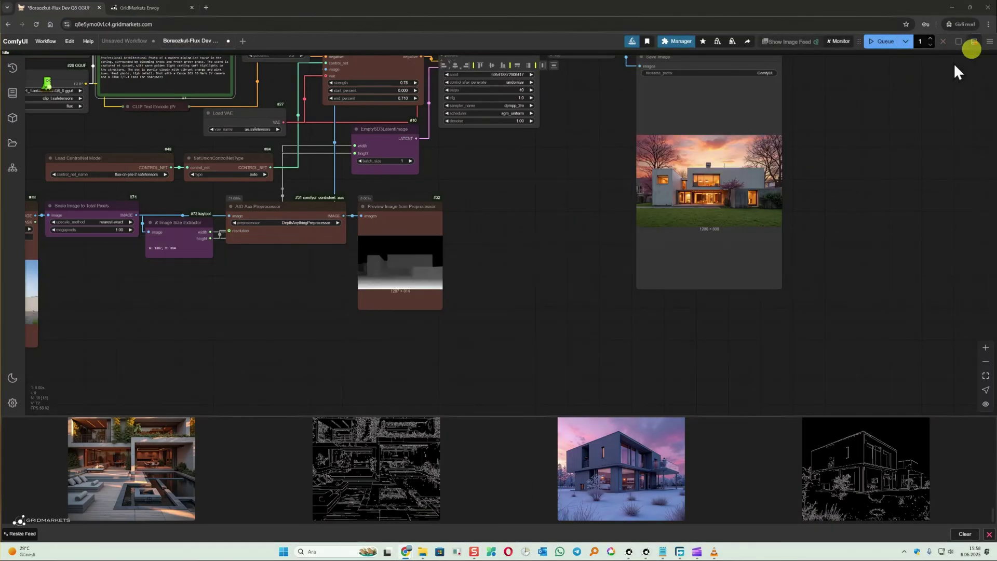
pyautogui.scroll(2, 610, 250)
pyautogui.scroll(2, 623, 172)
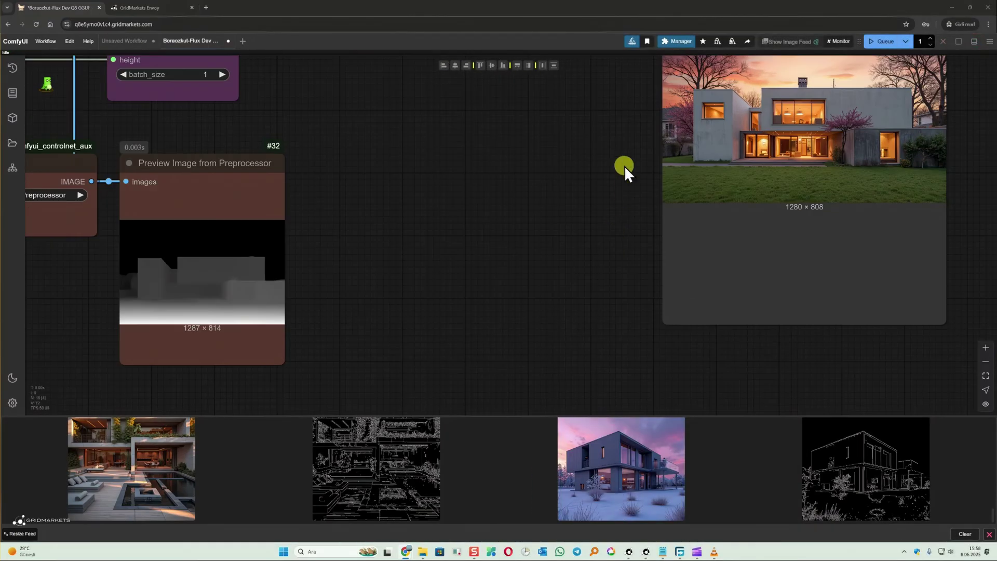